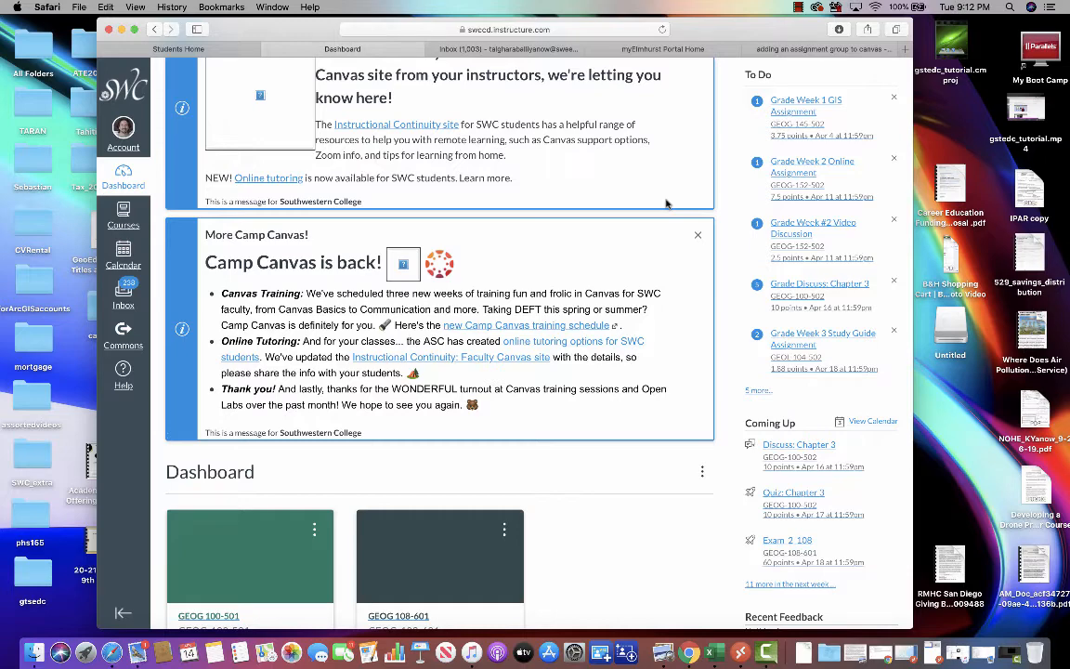
Step: Open the settings of the test1 course from the dashboard
scroll(583, 279, "down", 5)
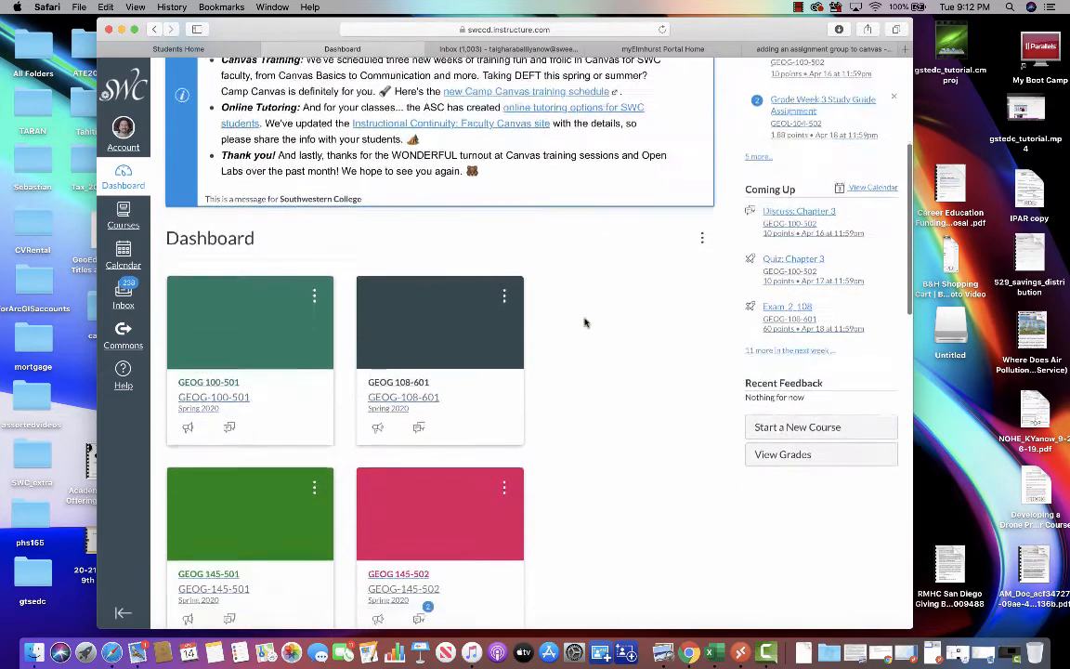
scroll(584, 323, "down", 10)
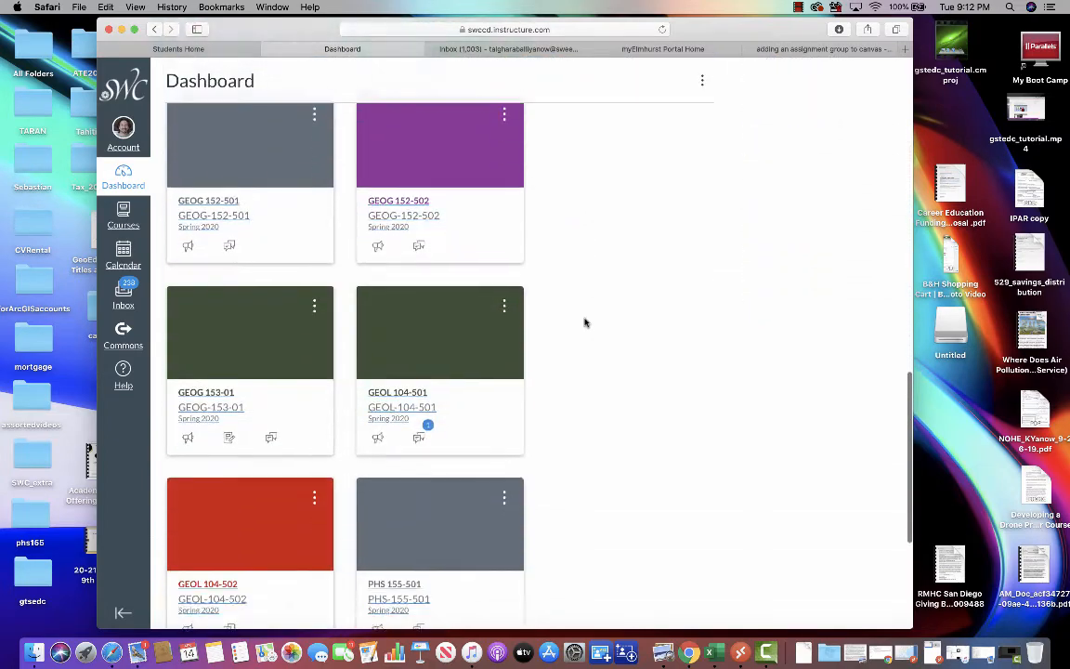
scroll(584, 322, "down", 4)
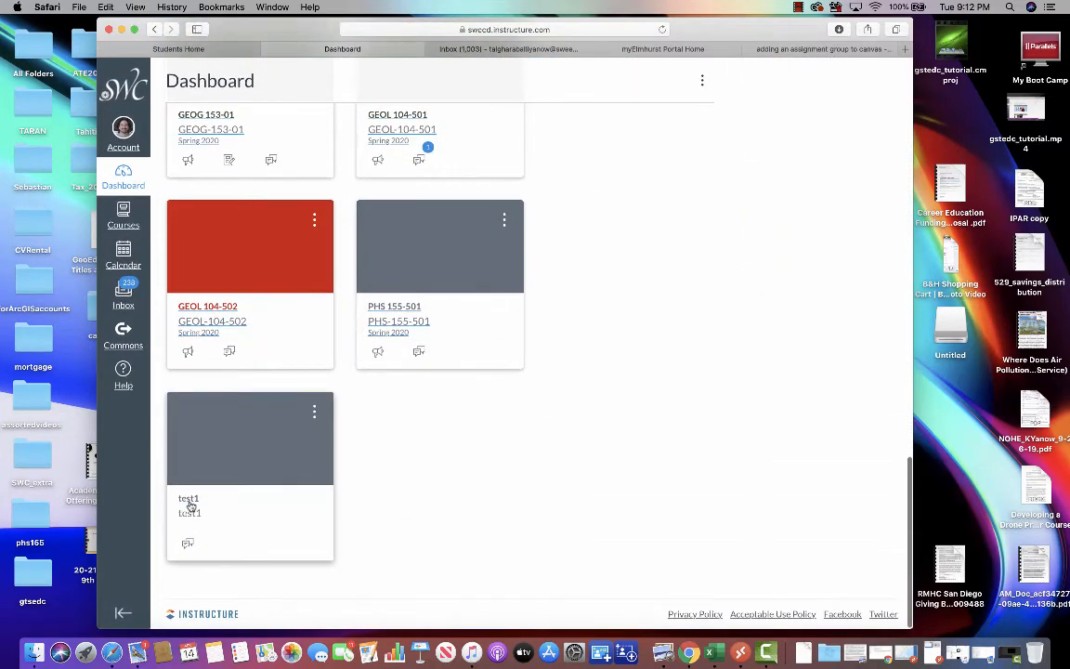
left_click(189, 503)
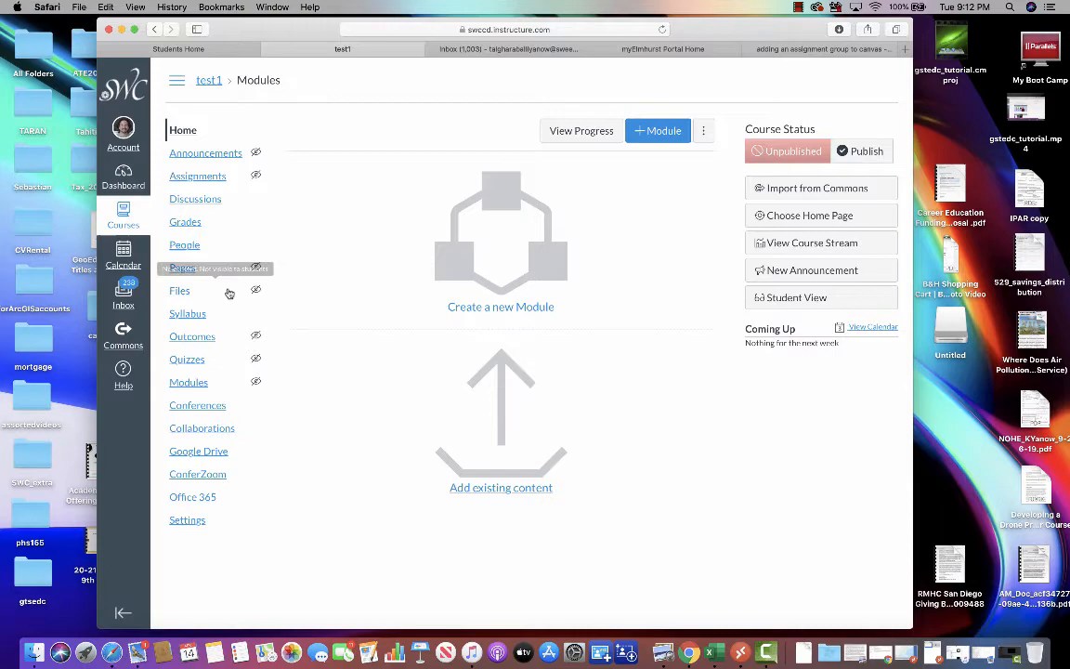
left_click(192, 523)
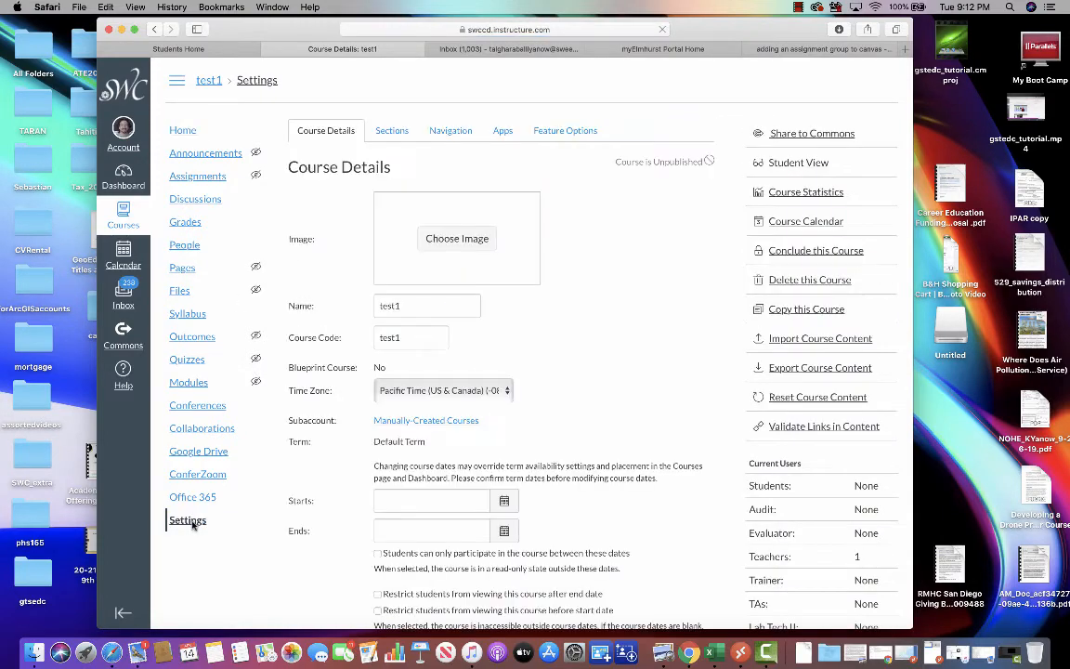
Step: Enable the course grading scheme option in the course details
scroll(611, 398, "down", 5)
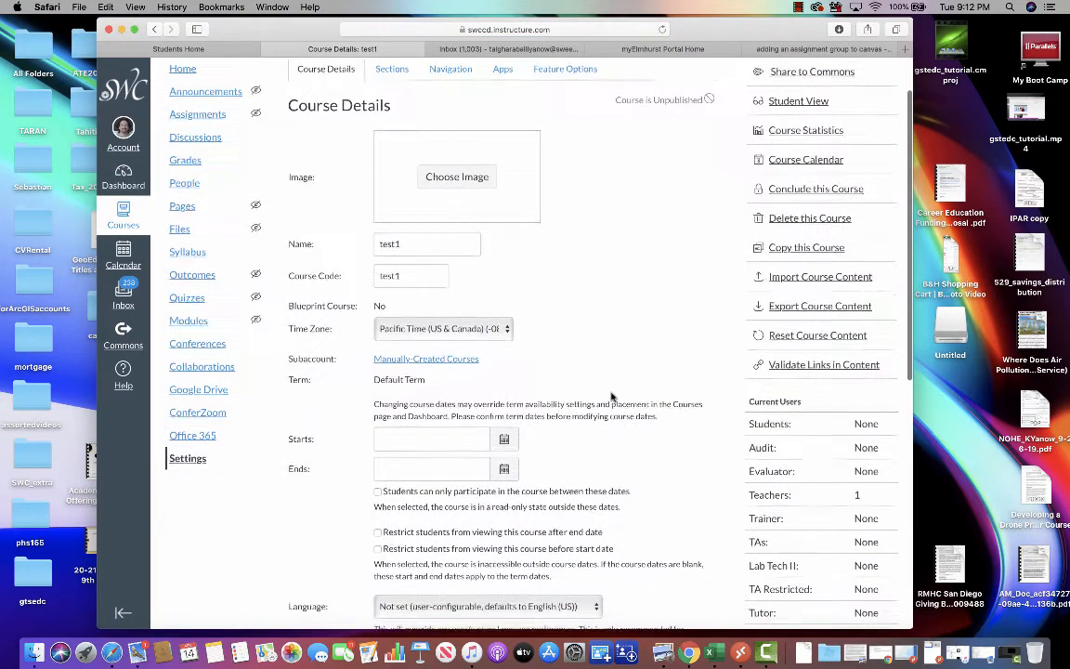
scroll(611, 398, "down", 4)
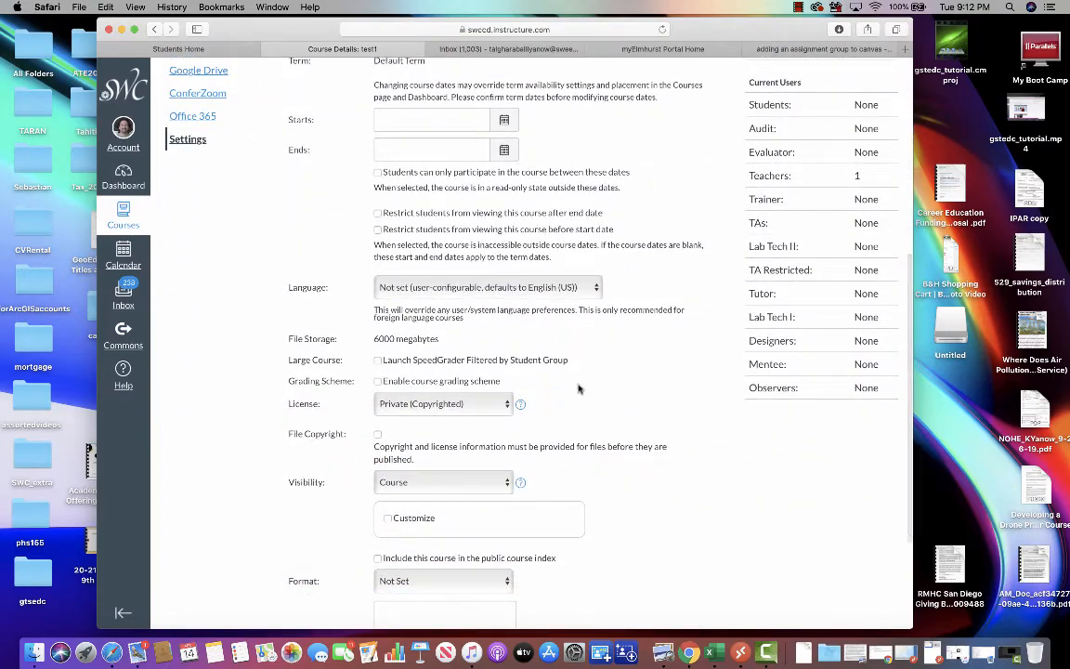
scroll(439, 334, "down", 1)
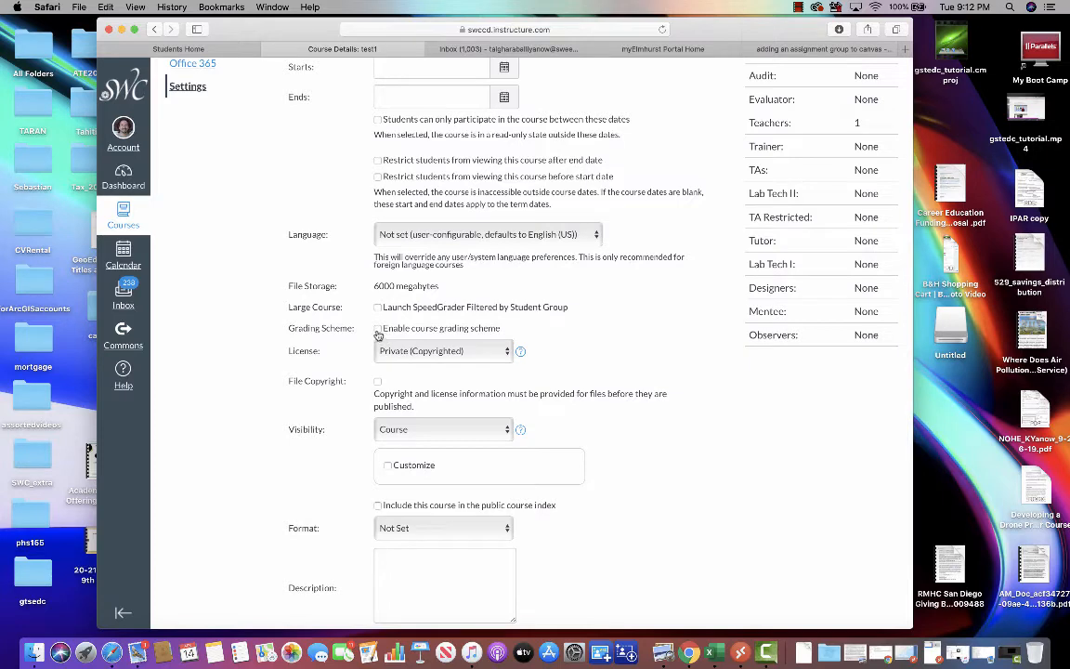
left_click(378, 330)
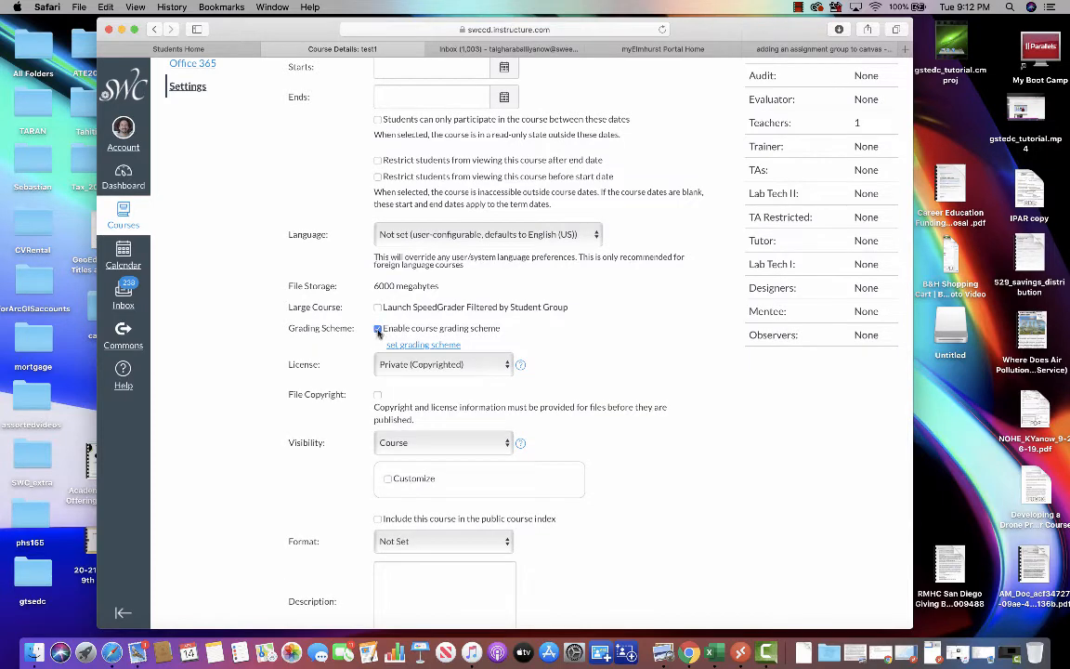
Step: Select the General Grading Scheme as the course's grading standard and confirm the choice
left_click(425, 346)
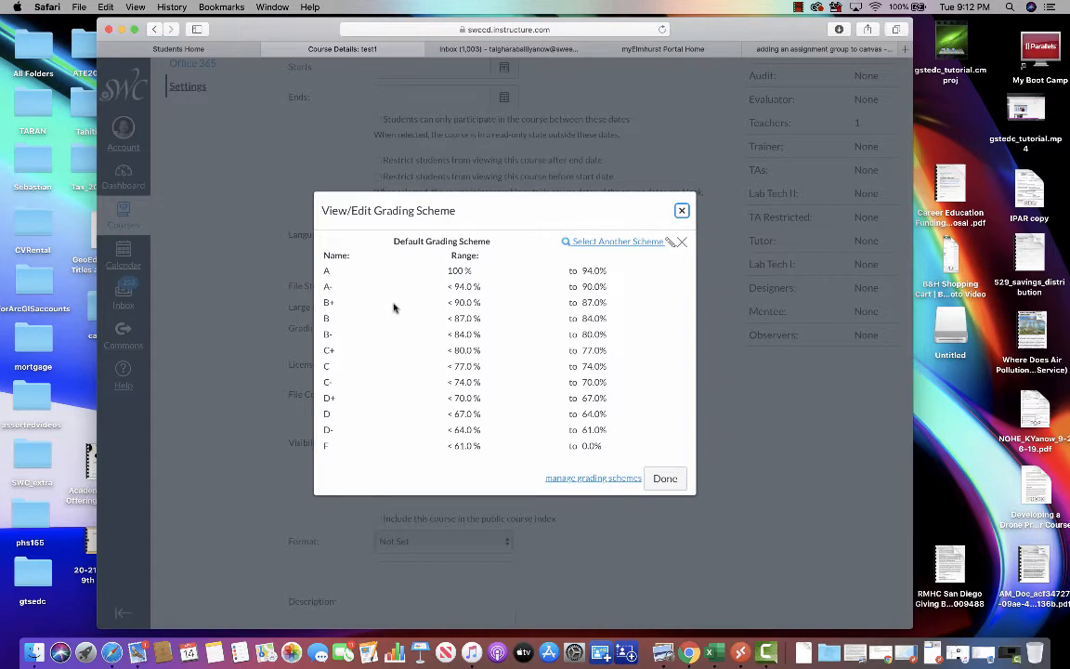
left_click(627, 243)
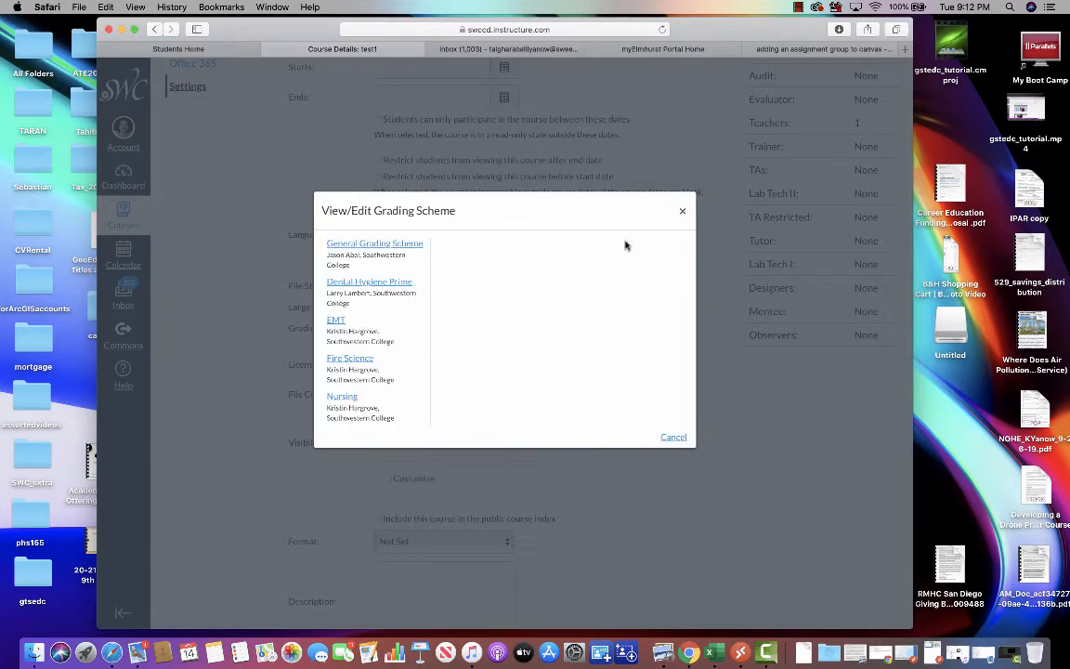
left_click(387, 248)
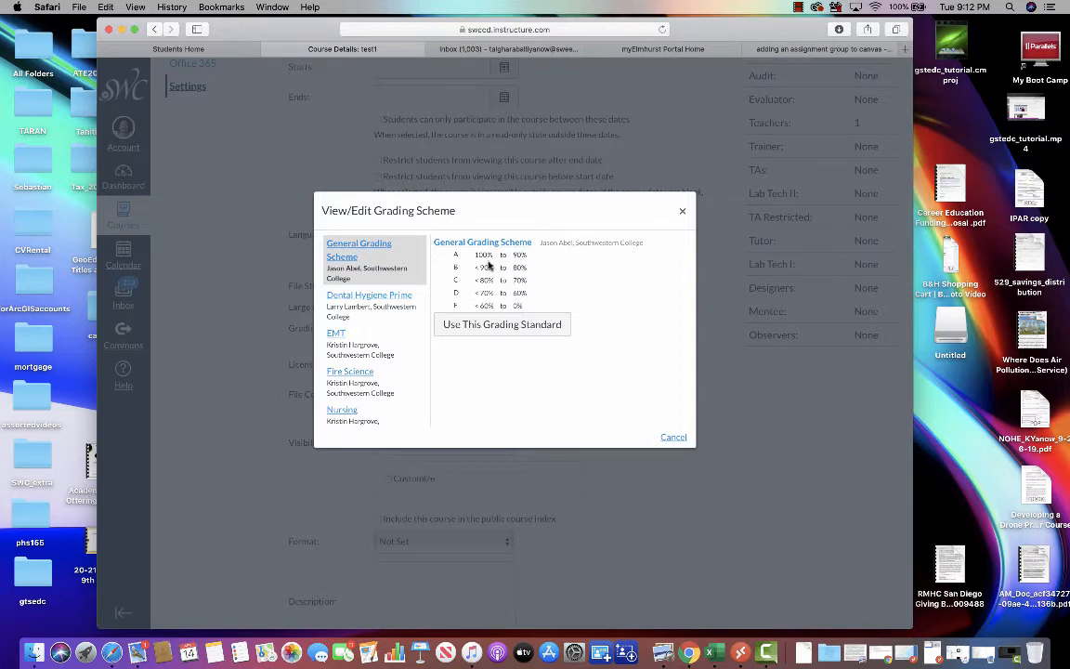
left_click(506, 327)
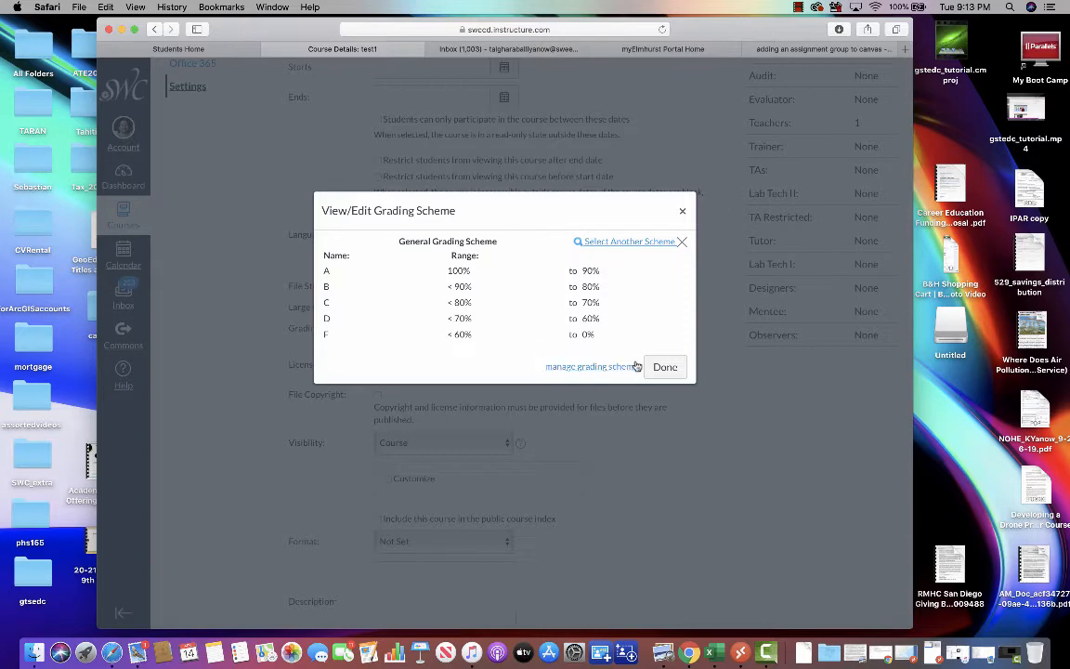
left_click(666, 368)
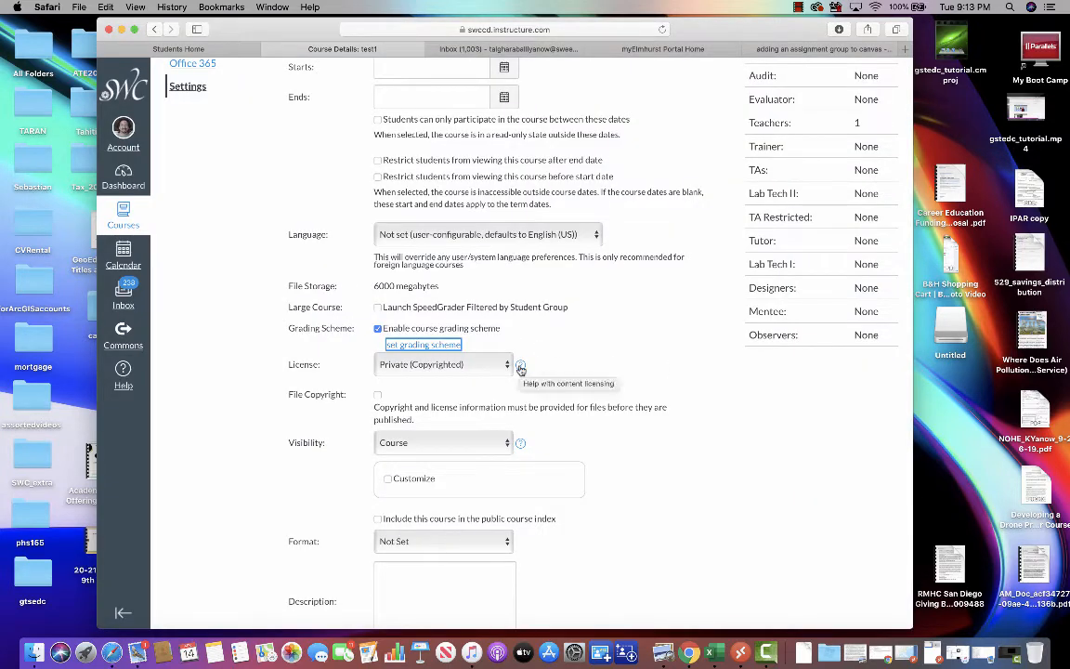
Step: Go to the grading scheme management page and start a new scheme named "test grading scheme"
left_click(443, 345)
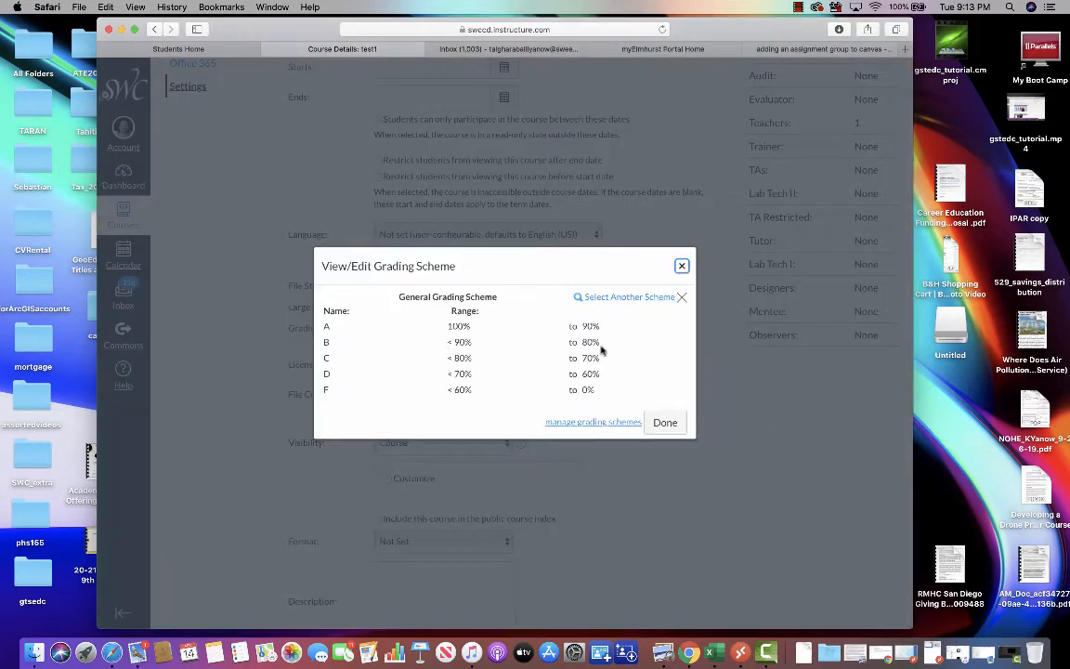
left_click(605, 424)
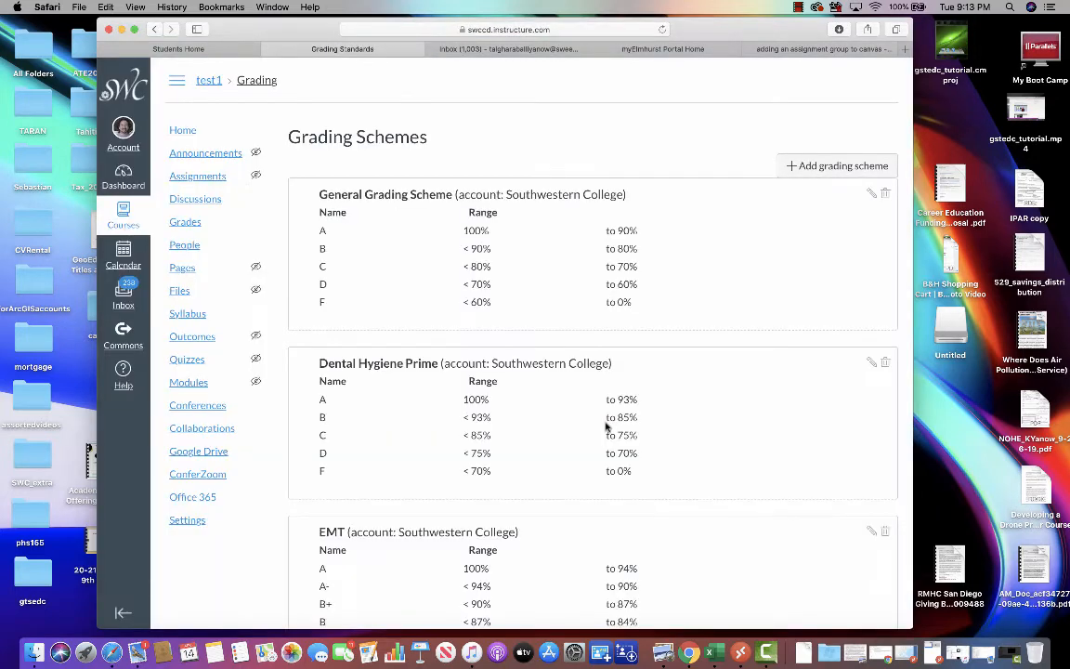
scroll(650, 371, "down", 5)
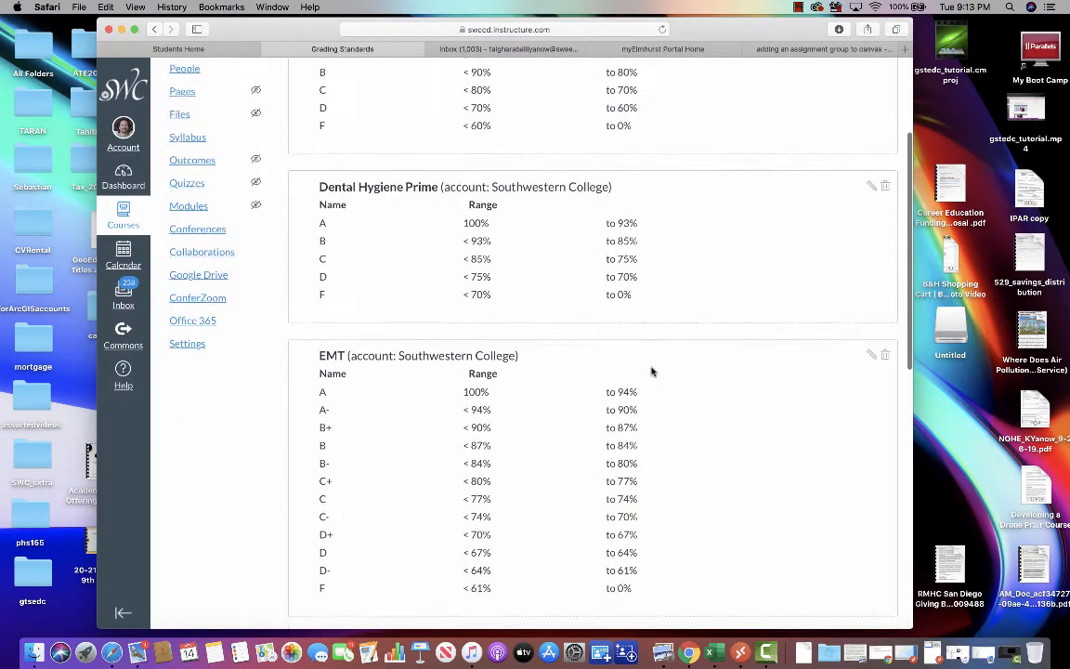
scroll(650, 371, "down", 3)
scroll(649, 370, "up", 8)
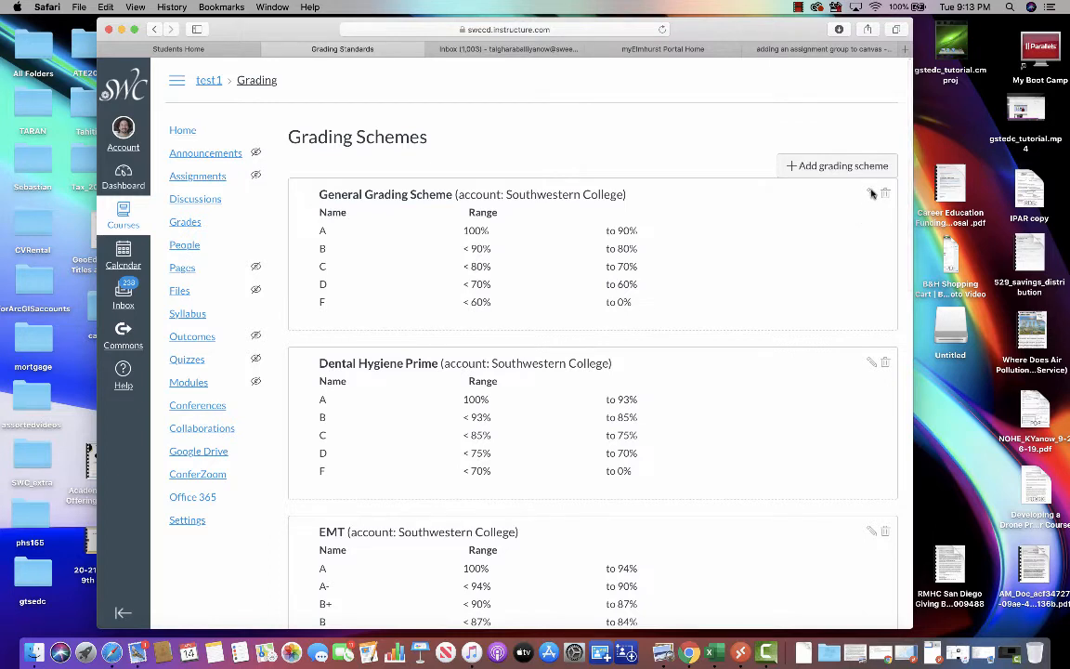
left_click(807, 165)
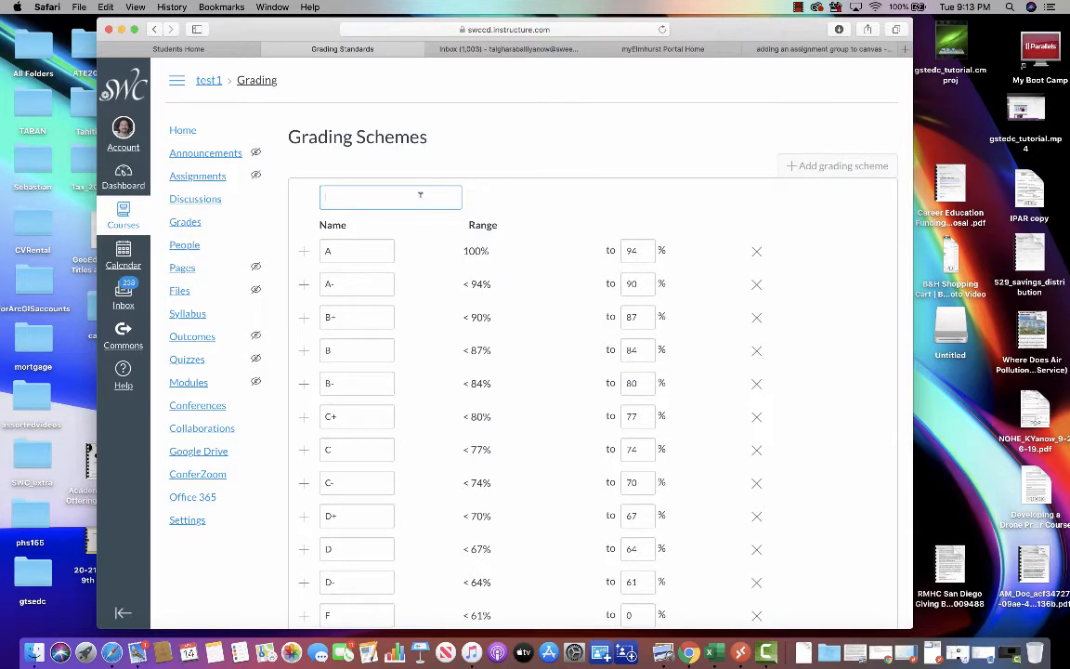
type("test grading scheme")
Step: Remove the A-, B+, B-, C+, C-, D+ and D- grades from the new scheme
left_click(756, 285)
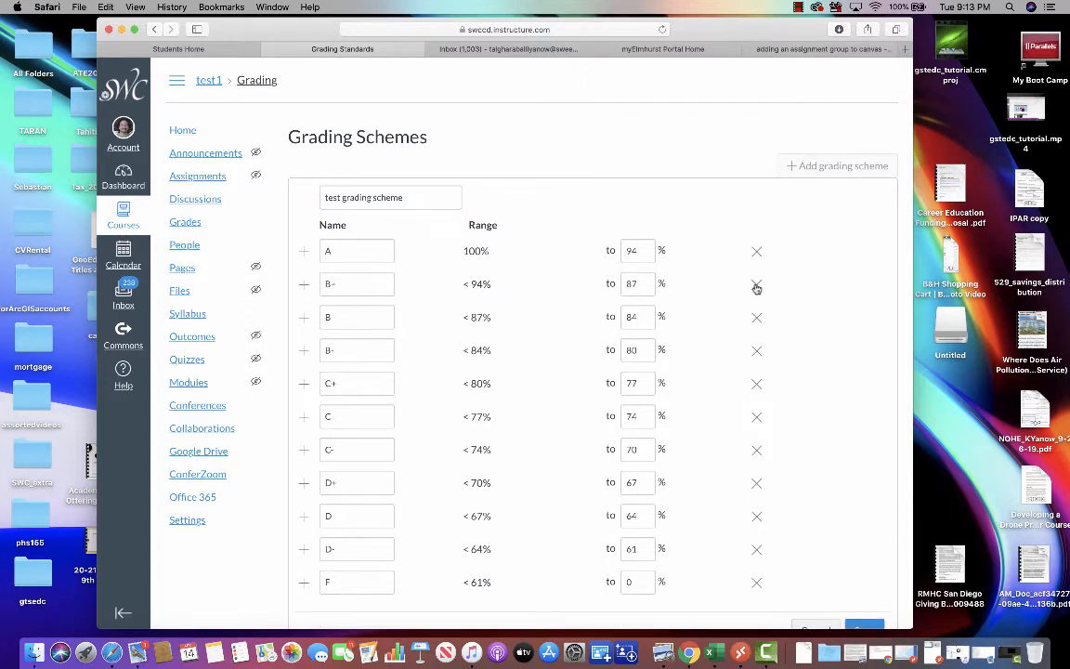
left_click(756, 285)
left_click(756, 316)
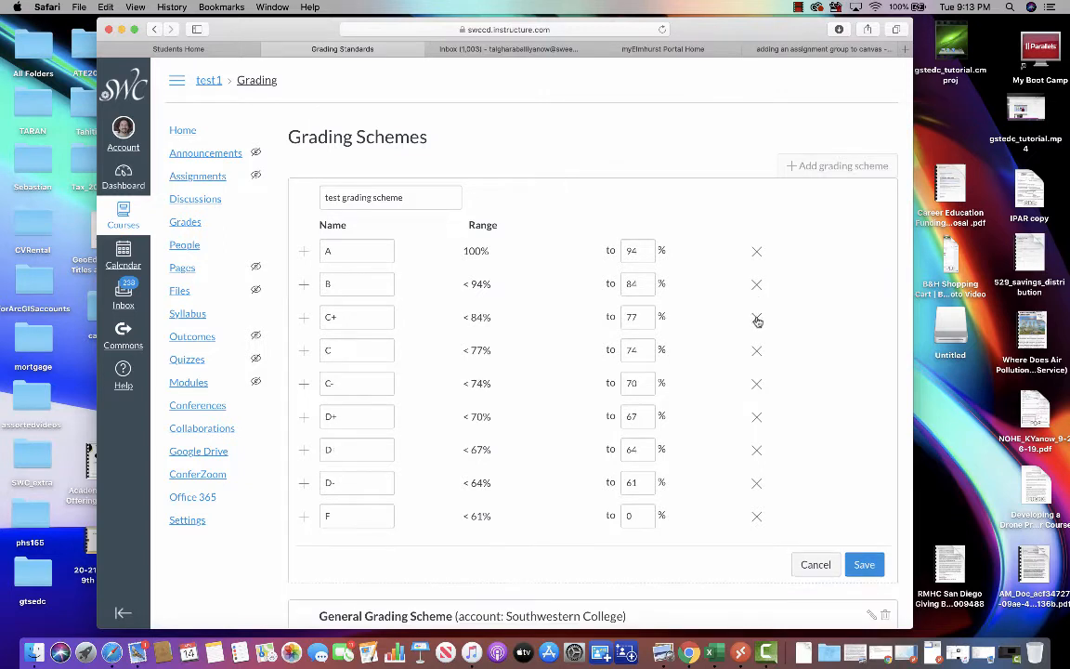
left_click(756, 318)
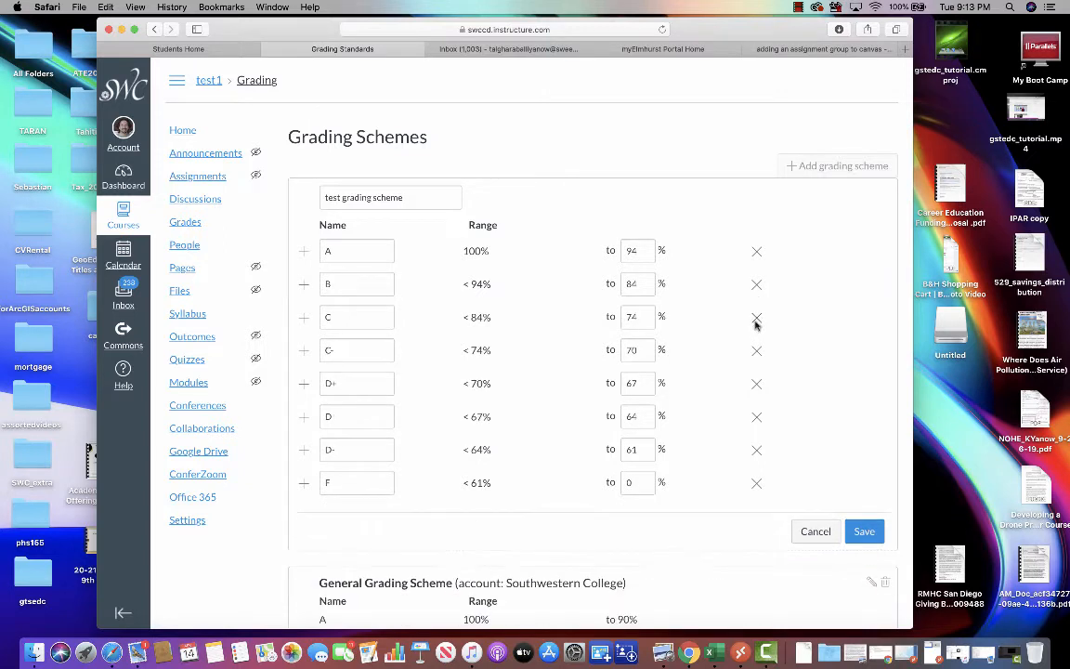
left_click(756, 351)
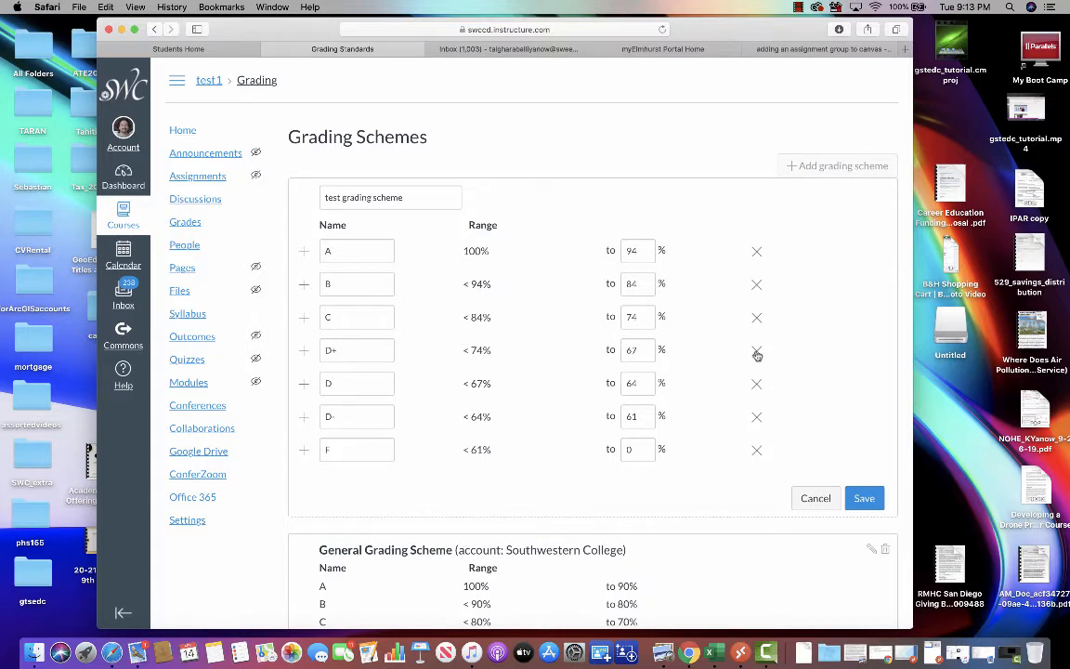
left_click(755, 352)
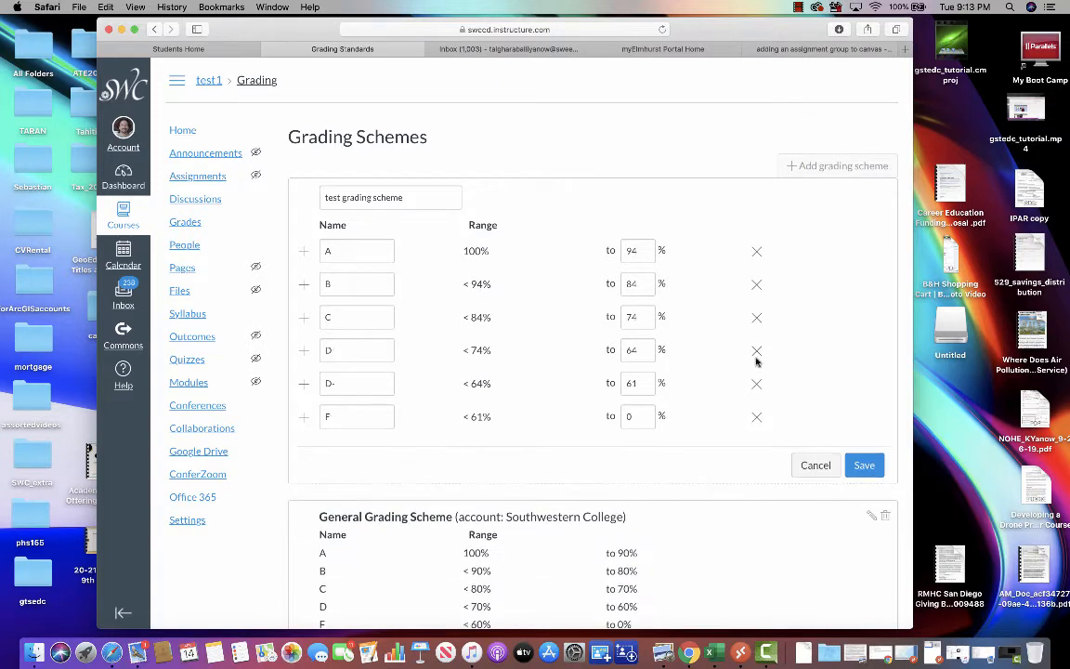
left_click(756, 386)
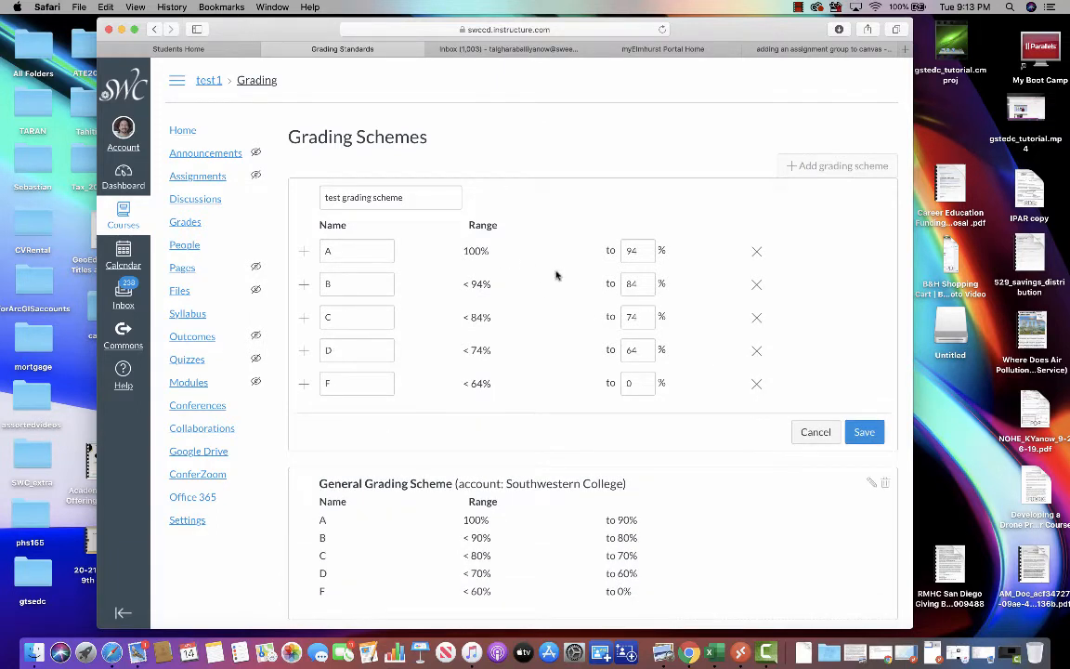
Step: Set the lower limits to 87% for A, 70% for B, 60% for C and 50% for D, and save the scheme
left_click_drag(640, 249, 593, 248)
type("87")
key("Tab")
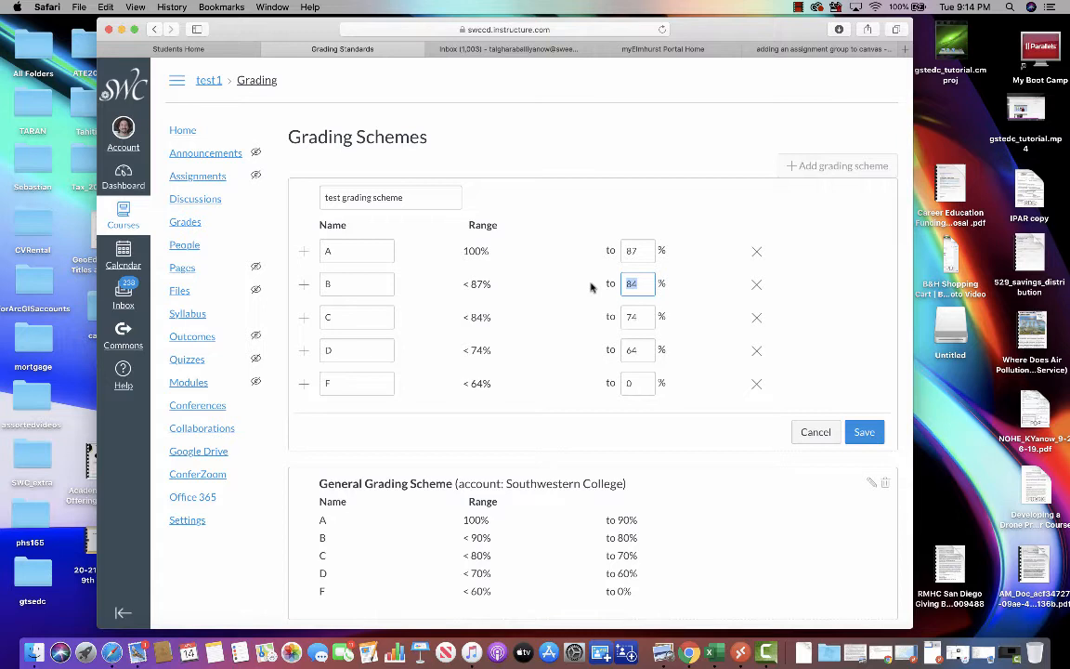
type("70")
key("Tab")
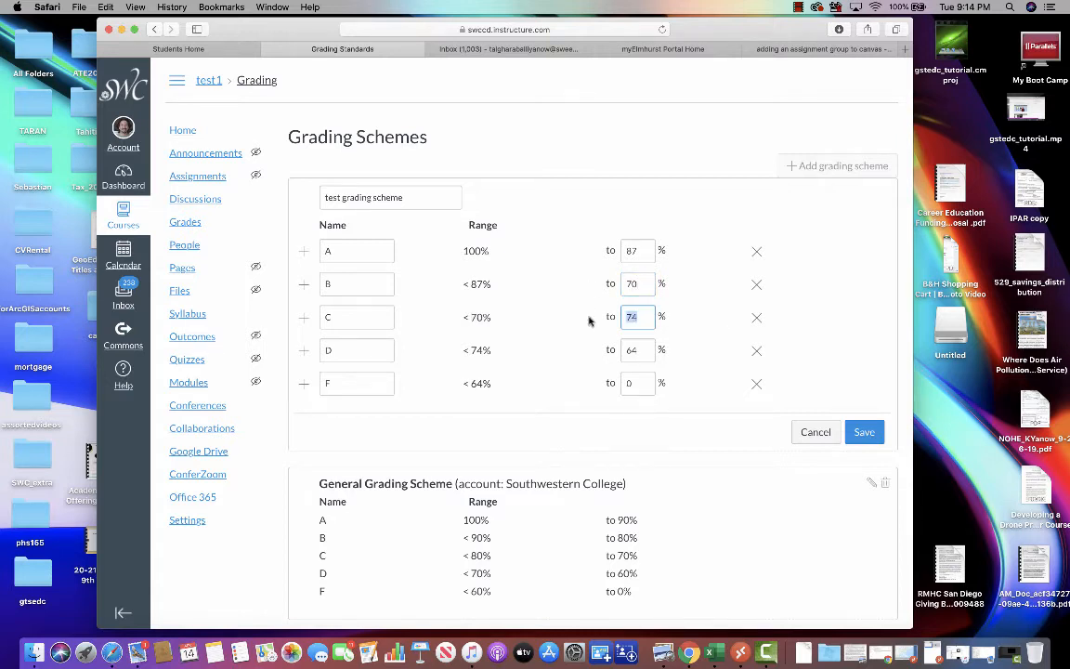
type("60")
key("Tab")
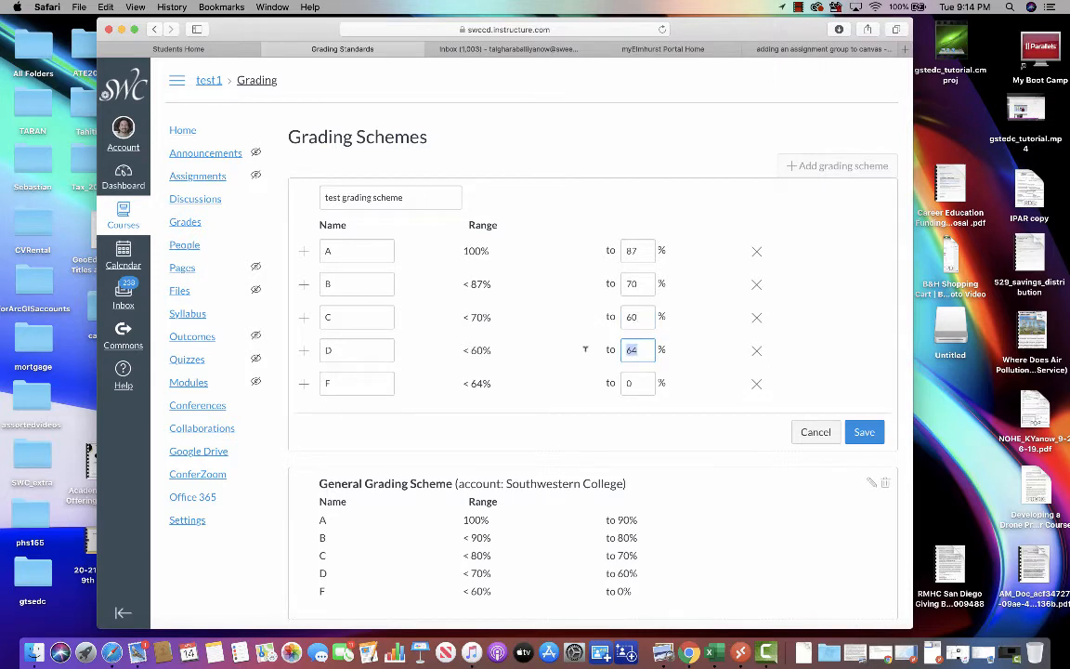
type("50")
left_click(643, 381)
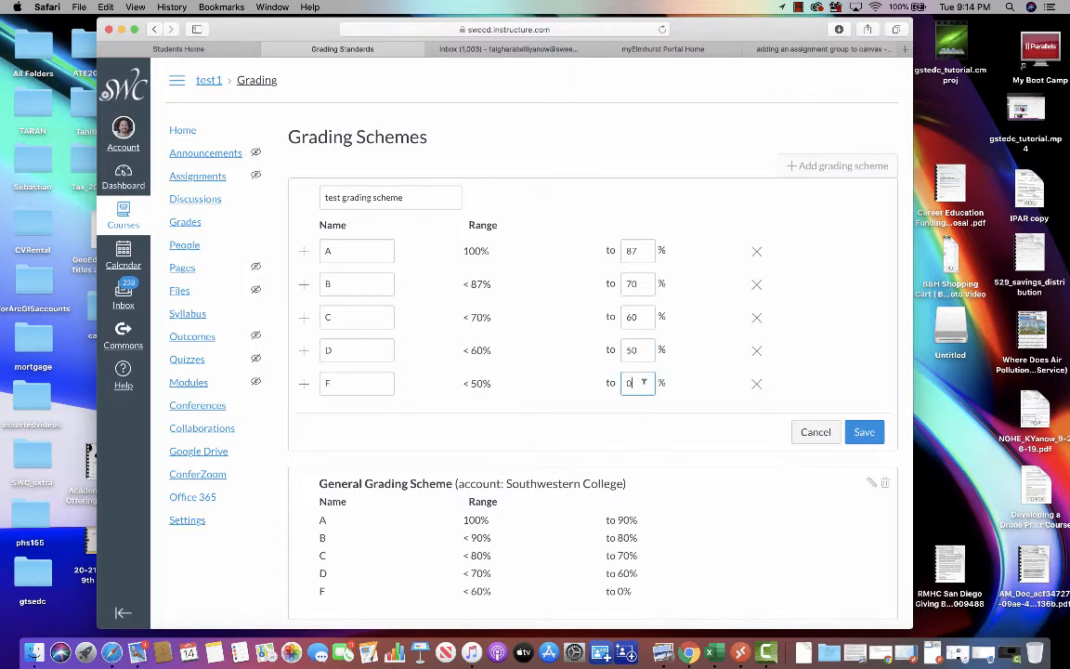
left_click(863, 431)
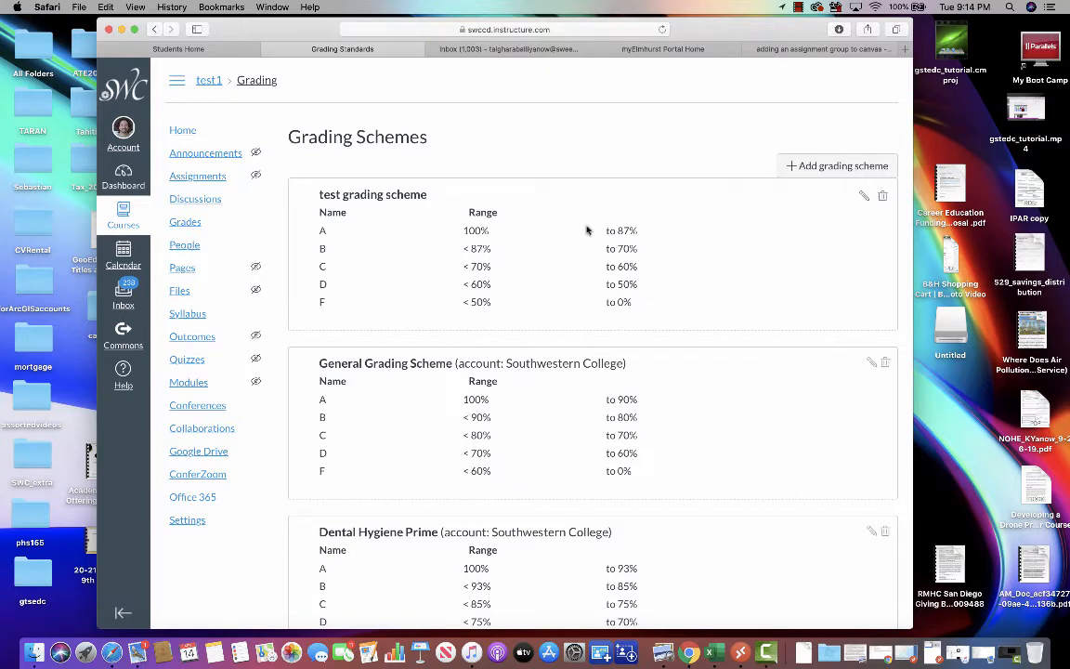
scroll(617, 399, "down", 3)
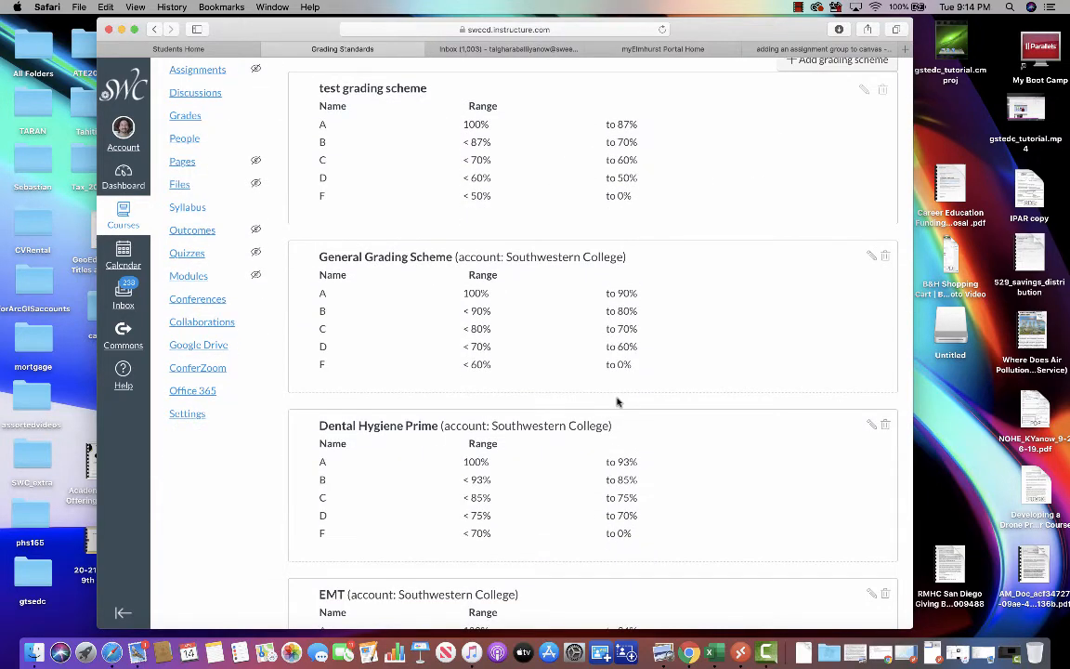
scroll(617, 401, "down", 10)
scroll(617, 401, "up", 15)
scroll(617, 402, "down", 1)
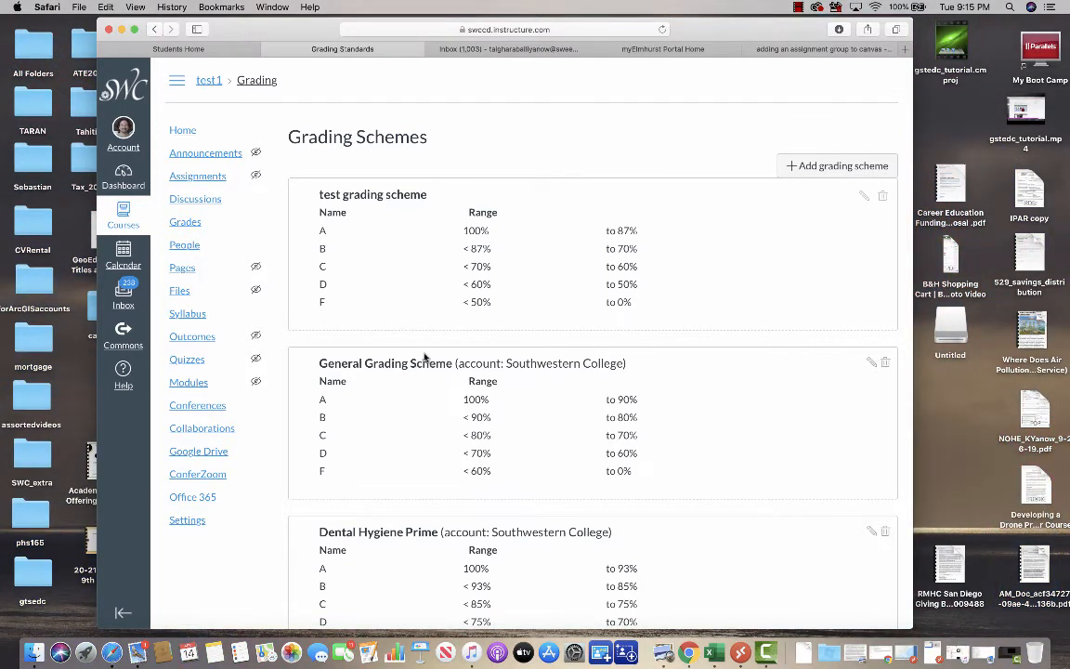
Step: Add an assignment group named "Exam" on the course's assignments page and save it
left_click(206, 177)
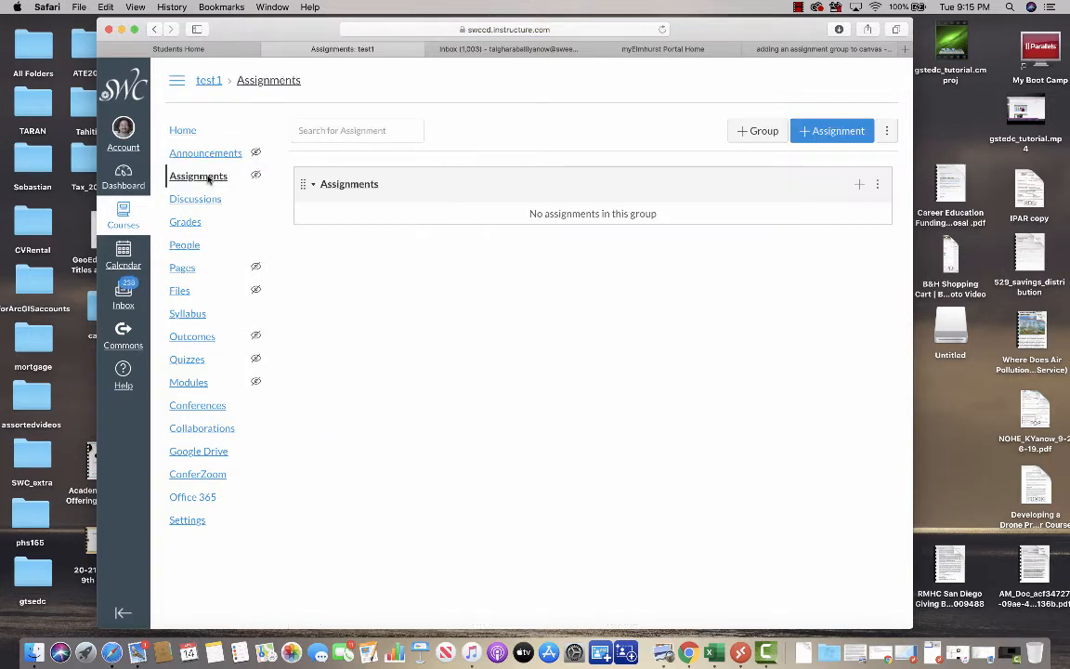
left_click(754, 132)
left_click(519, 327)
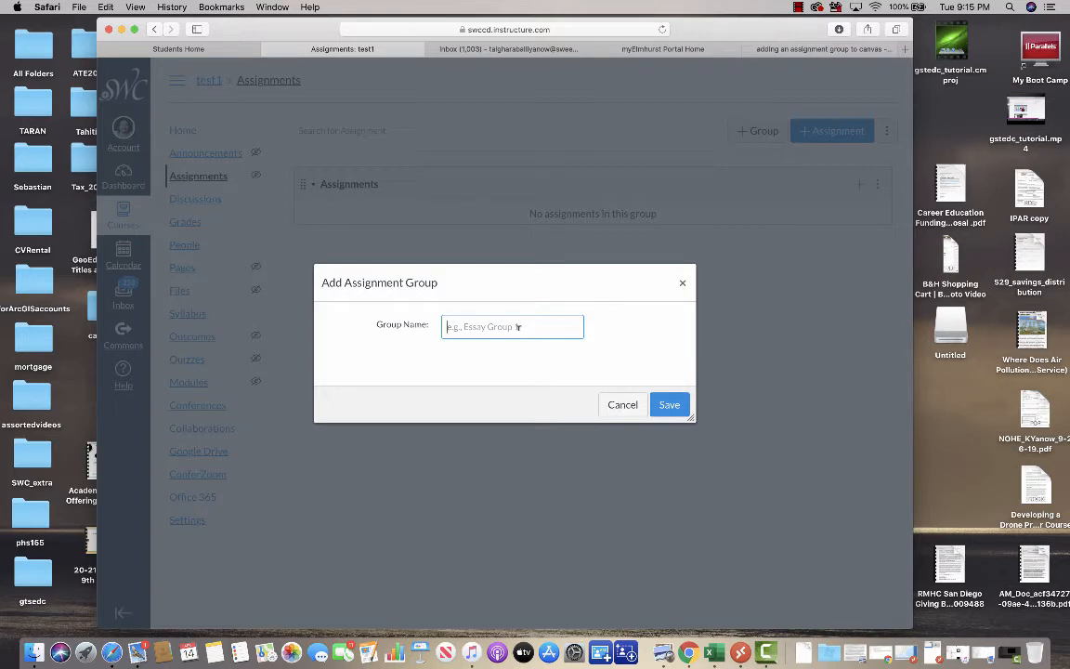
type("Test")
key("BackSpace")
type("t")
key("BackSpace")
key("BackSpace")
key("BackSpace")
key("BackSpace")
type("Exam")
left_click(673, 406)
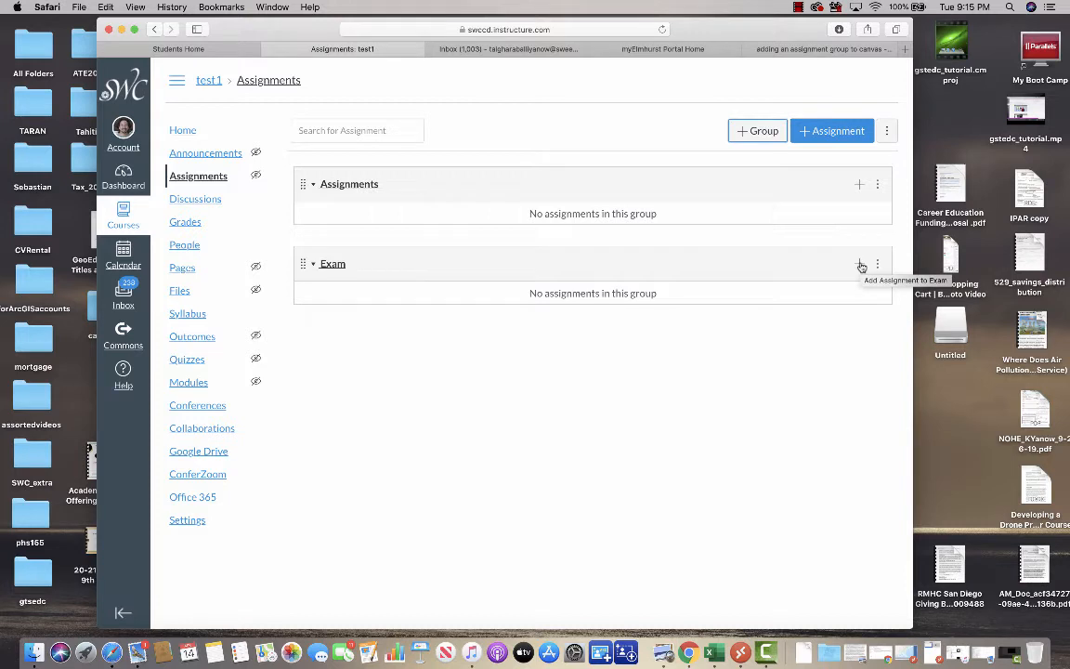
Step: Create a new quiz from the course's quizzes page and name it "Exam 1"
left_click(188, 362)
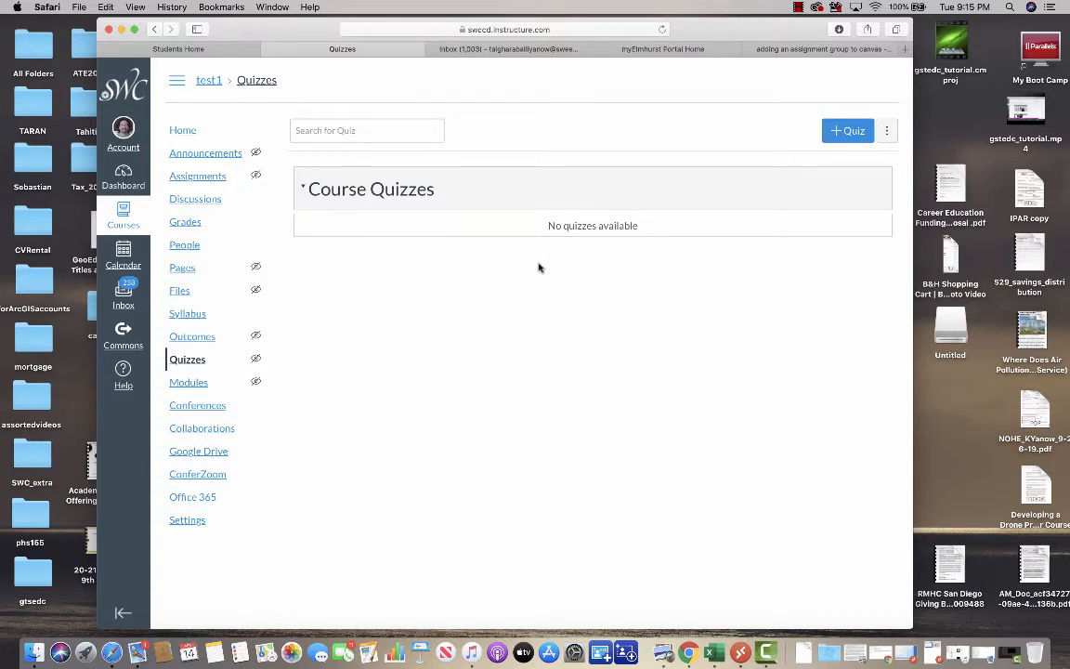
left_click(847, 132)
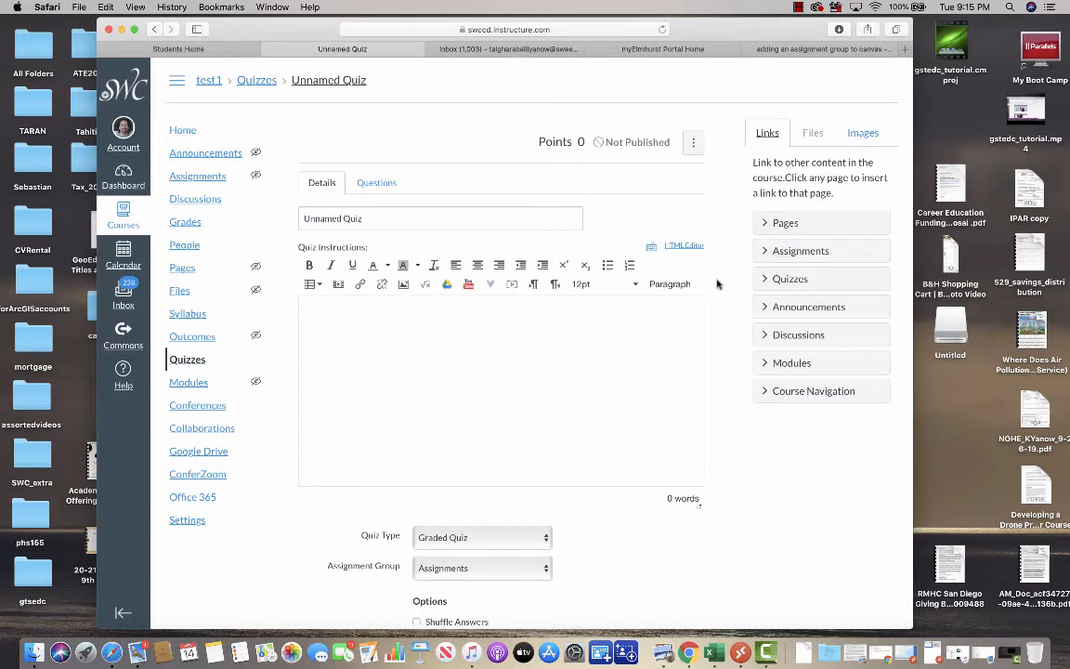
left_click_drag(385, 220, 240, 225)
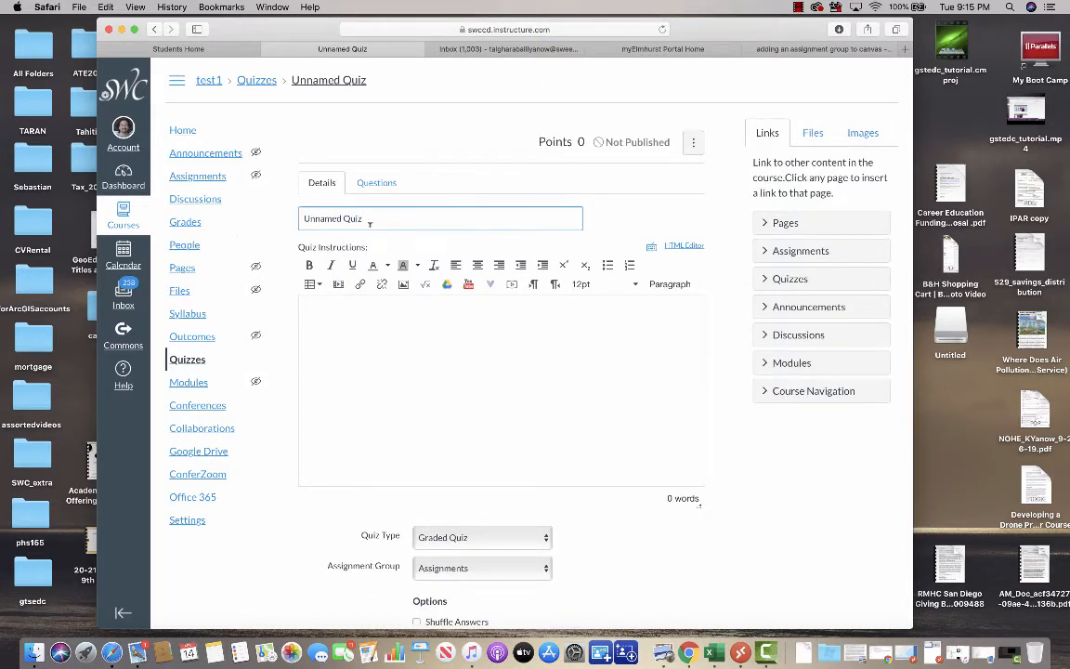
triple_click(370, 221)
type("Exam 1")
Step: Write the quiz instructions as three lines: "Answer everything the best you can!", "Good luck!" and "Have fun!"
scroll(653, 398, "down", 3)
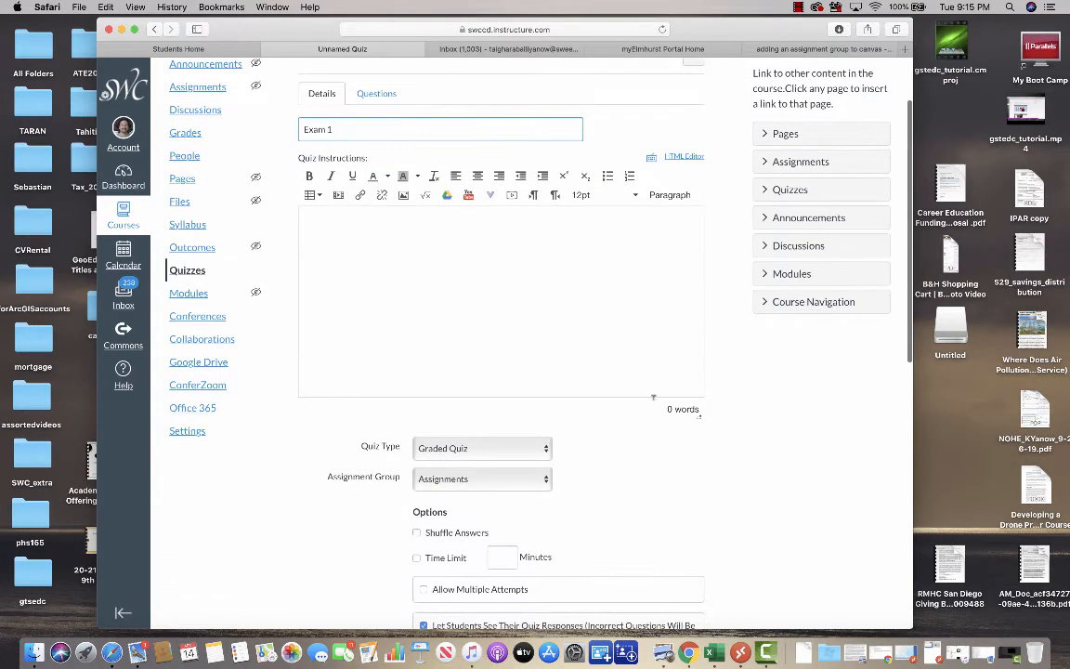
left_click(515, 223)
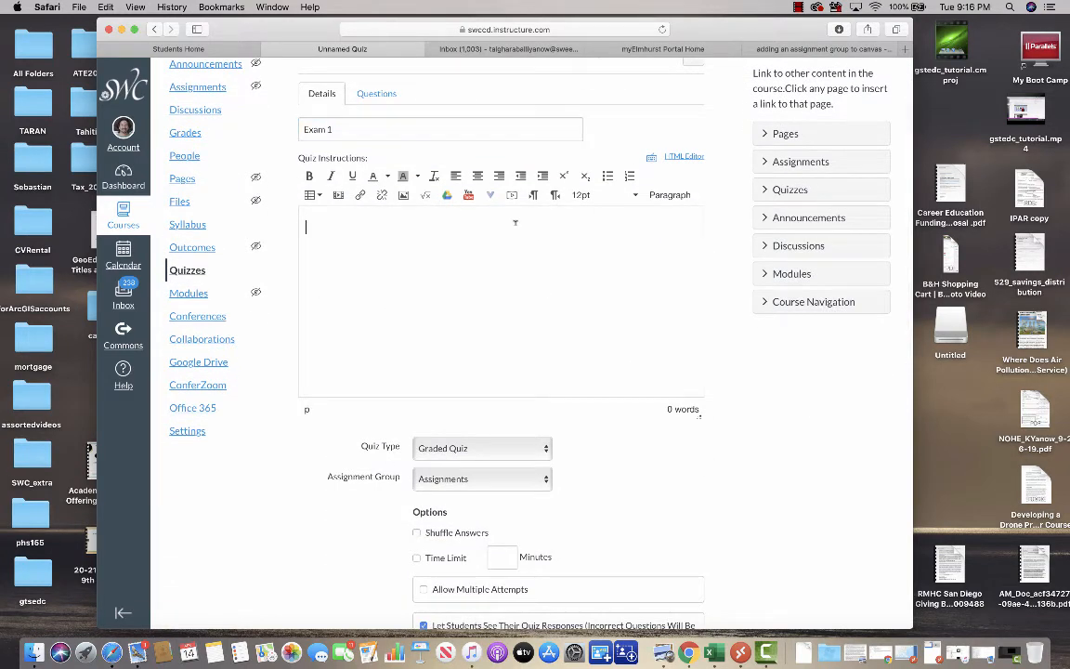
type("Answer everything the best you can!")
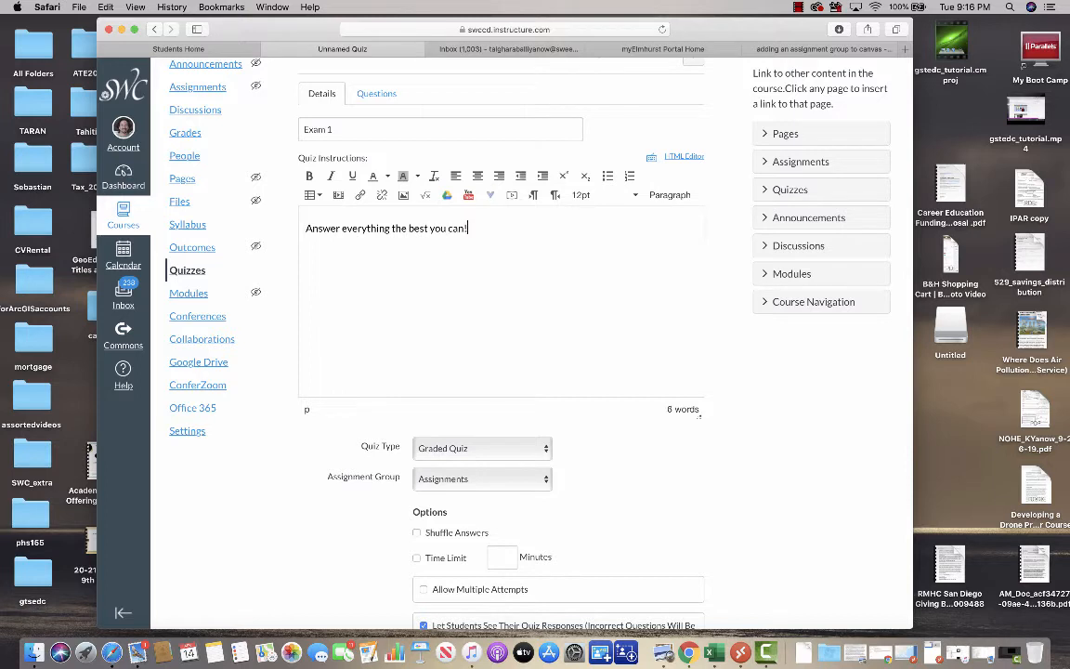
key("Return")
type("Good luck!")
key("Return")
type("Have fun!")
key("Return")
Step: Choose Graded Quiz as the quiz type and put the quiz in the Exam assignment group
scroll(848, 394, "down", 3)
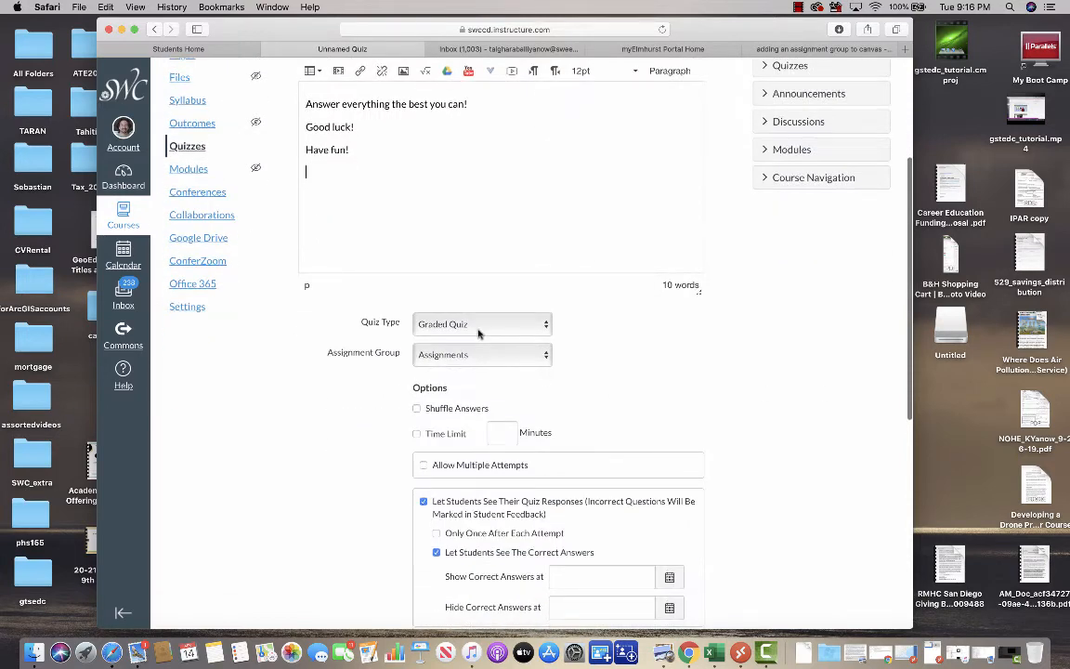
left_click(547, 323)
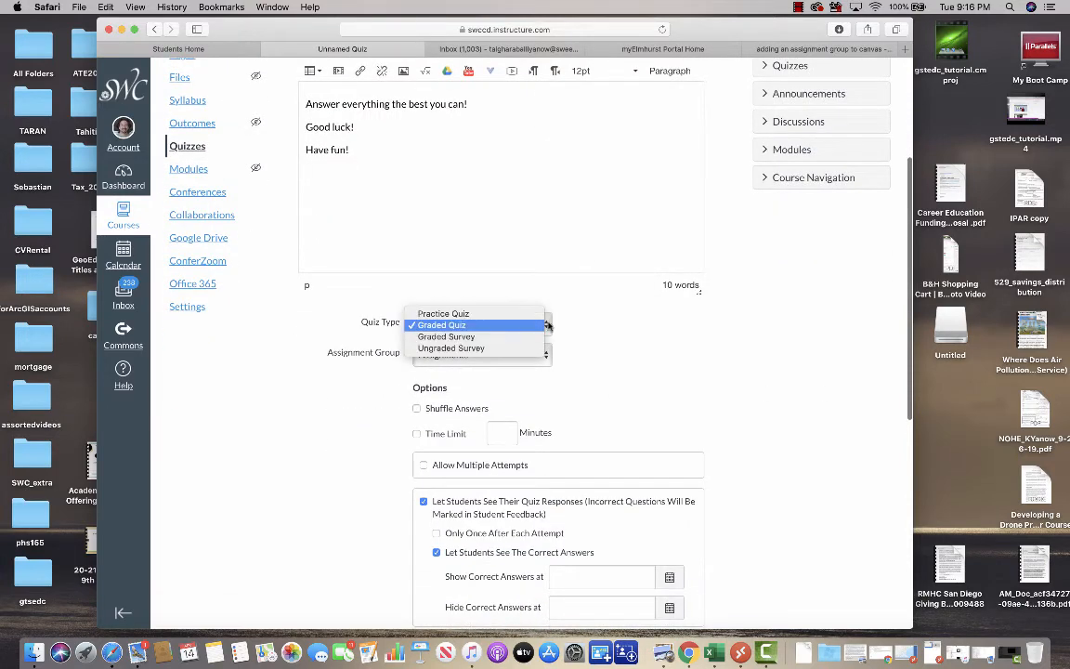
left_click(472, 326)
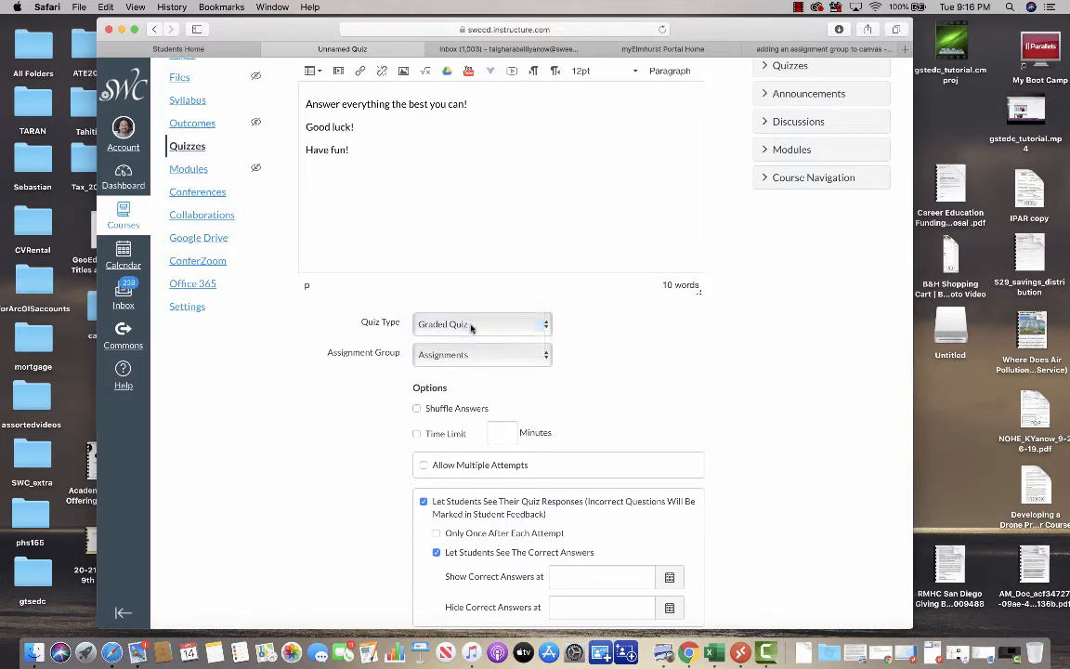
left_click(546, 355)
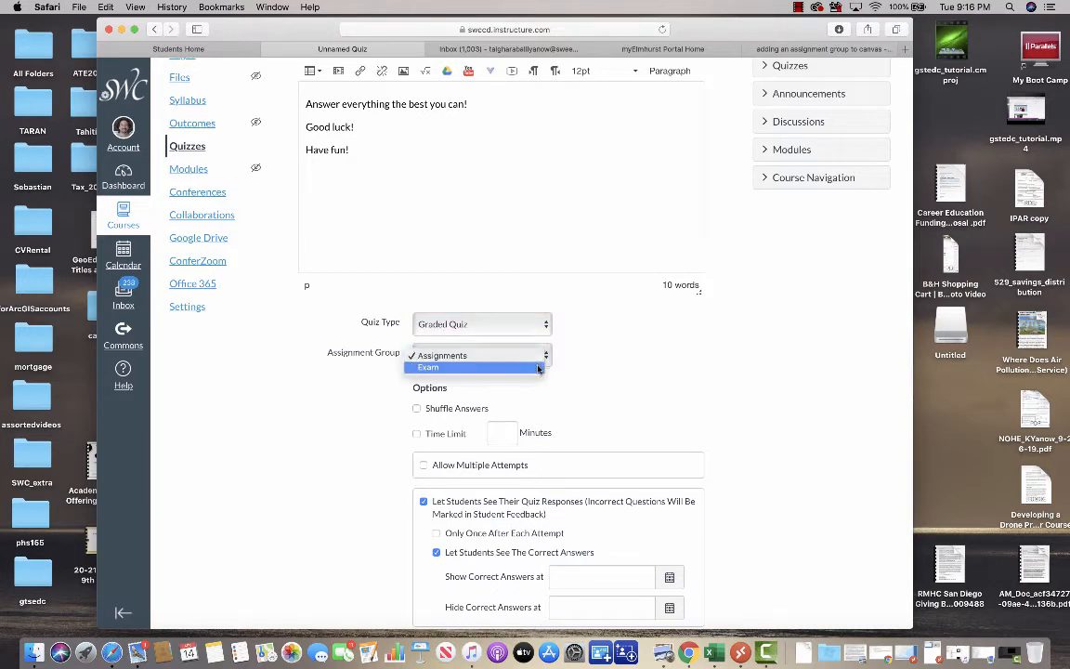
left_click(539, 367)
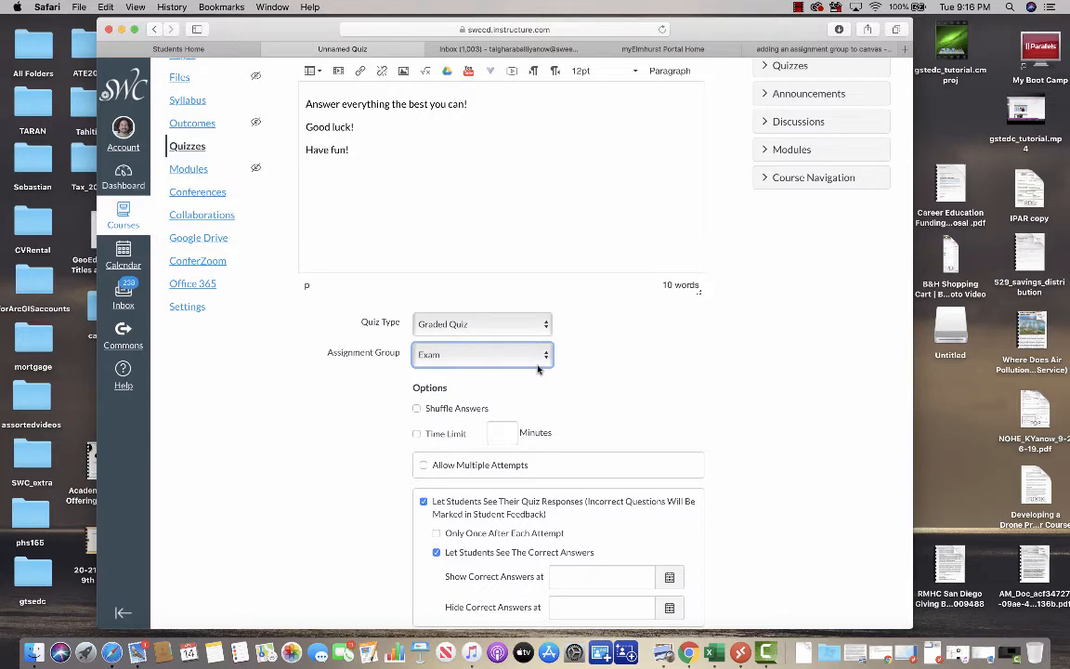
Step: Enable shuffled answers and a time limit of 150 minutes for the quiz
scroll(538, 368, "up", 5)
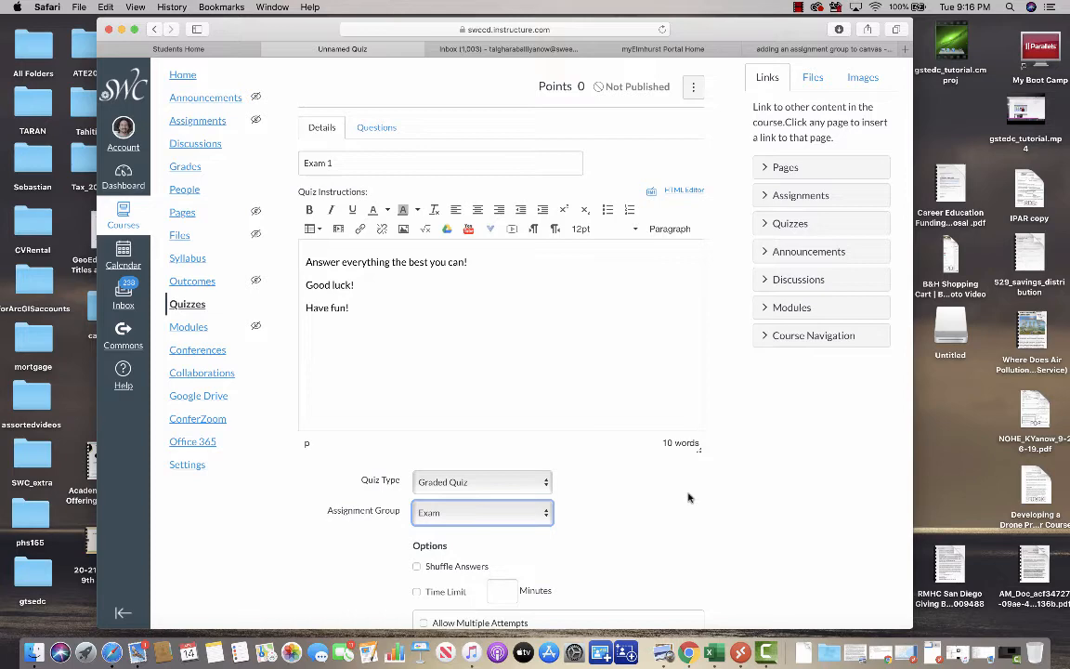
scroll(688, 498, "down", 3)
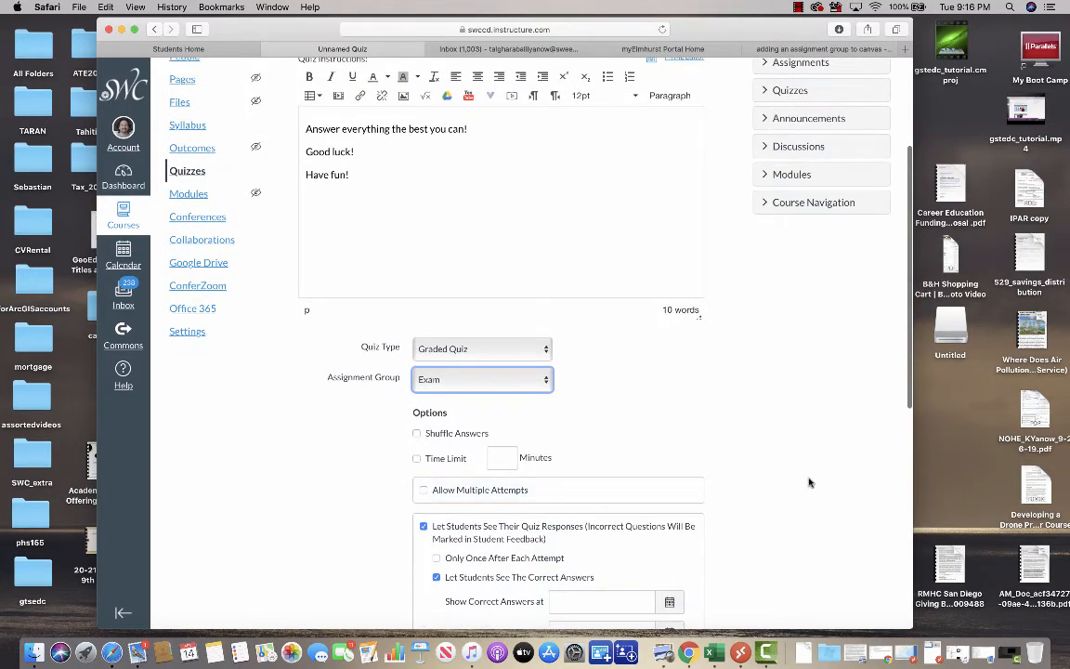
scroll(807, 482, "down", 1)
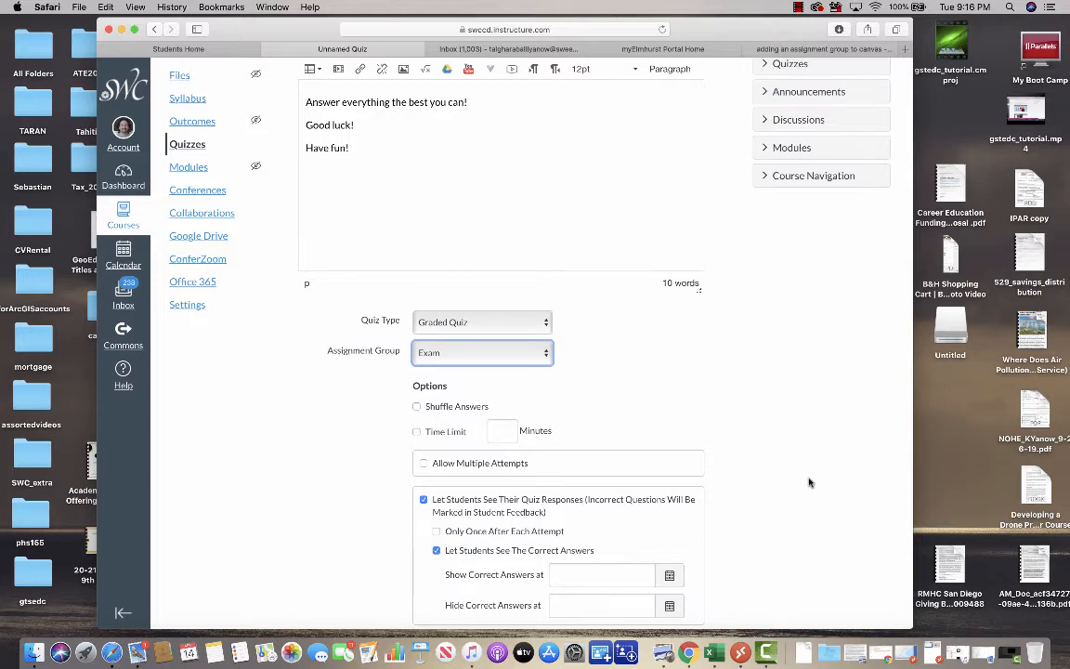
scroll(808, 482, "down", 2)
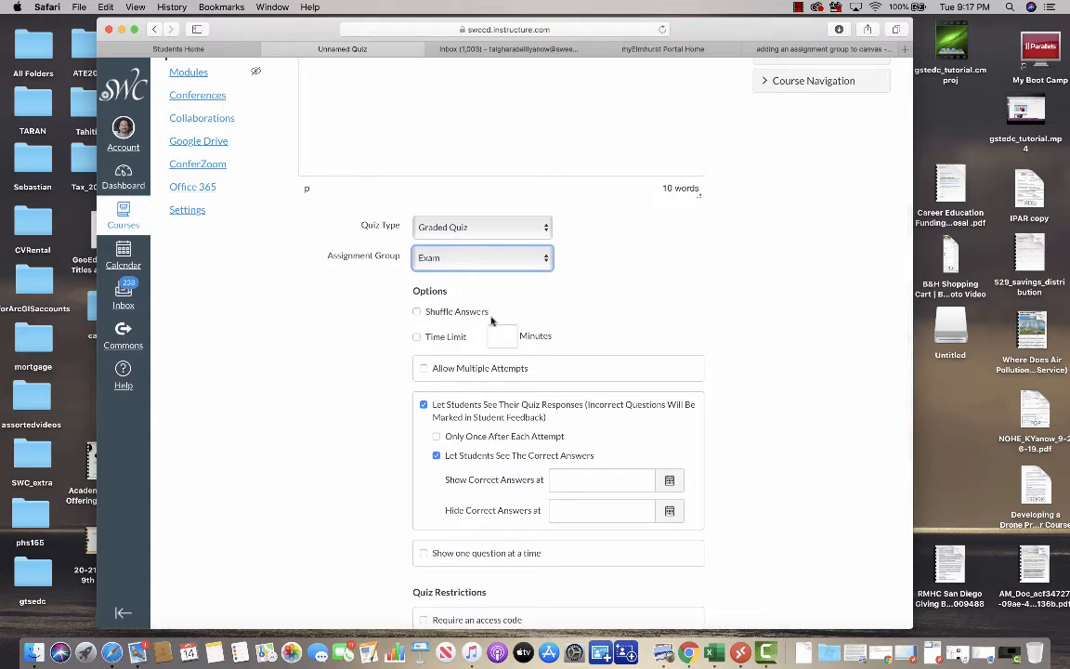
left_click(417, 313)
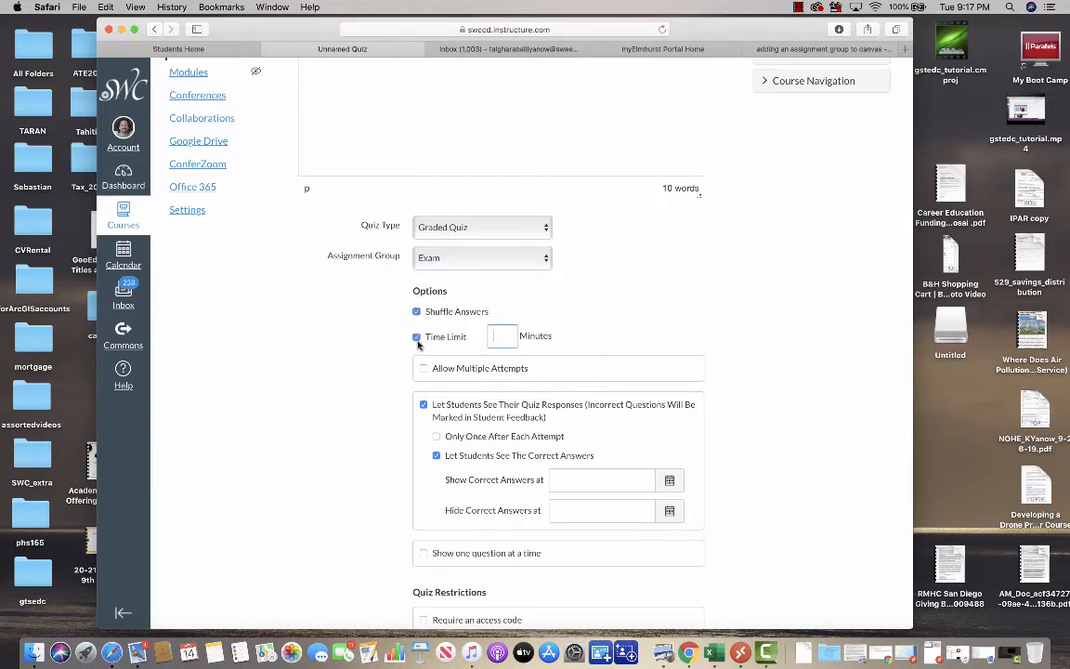
left_click(417, 338)
type("120")
key("BackSpace")
key("BackSpace")
type("50")
Step: Keep letting students see their quiz responses, but disable letting them see the correct answers
scroll(780, 415, "down", 3)
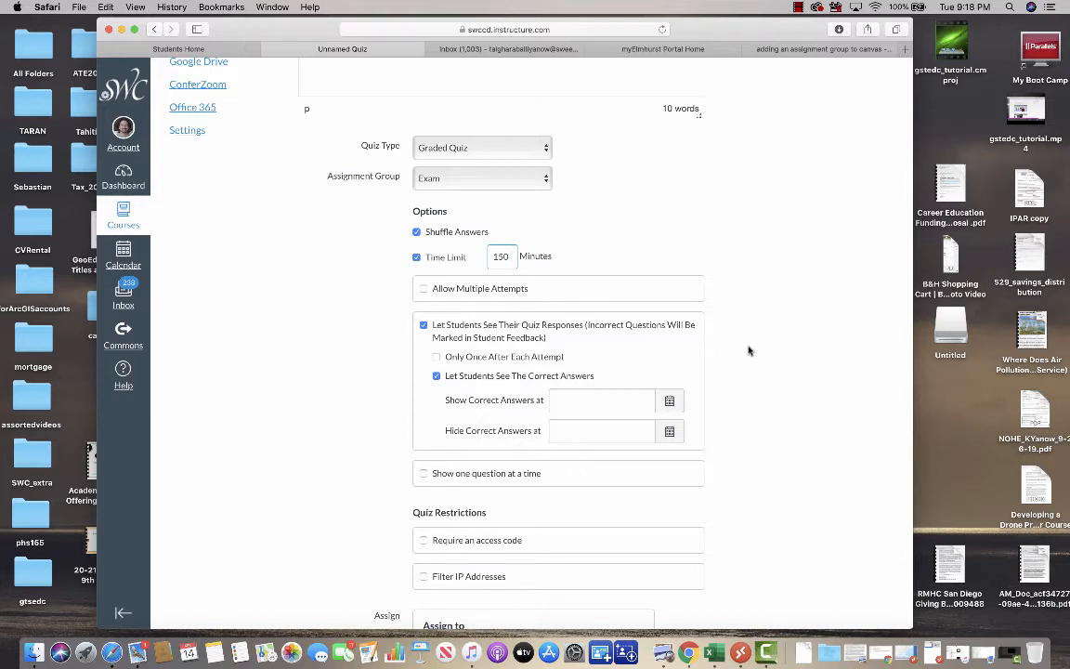
left_click(423, 327)
left_click(424, 327)
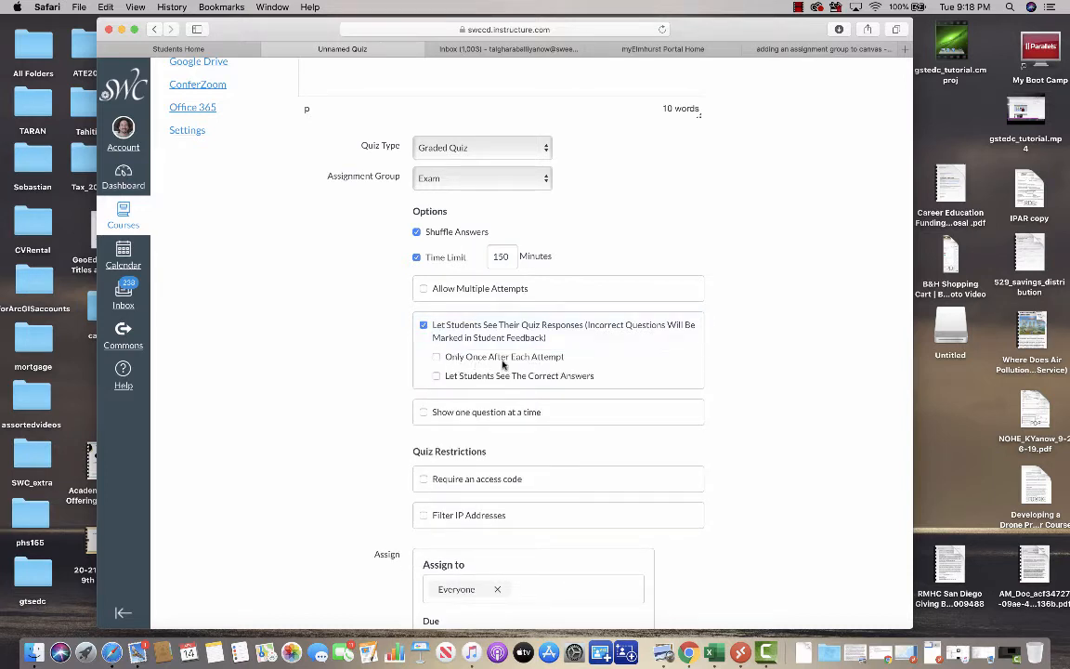
left_click(437, 377)
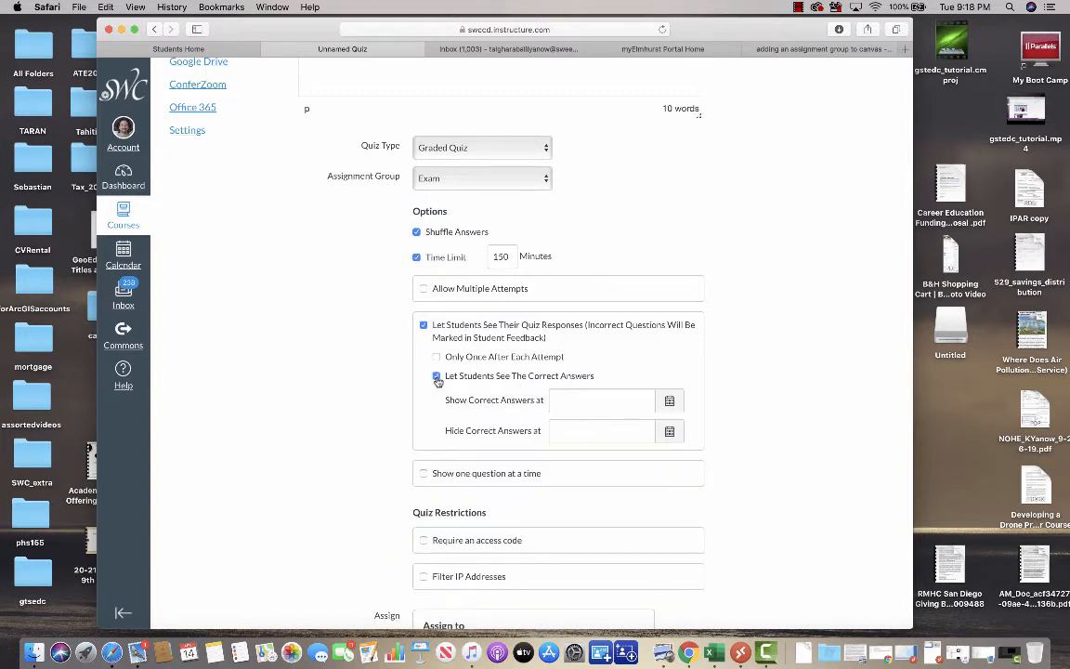
left_click(436, 376)
left_click(436, 377)
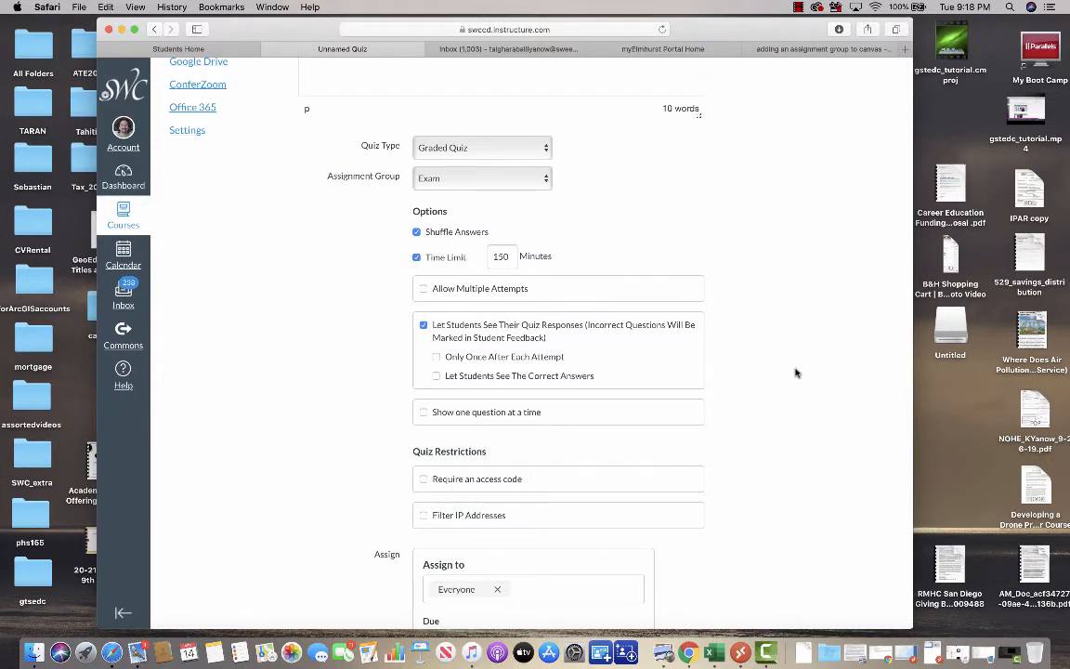
Step: Have the quiz show one question at a time, without locking questions or requiring an access code
scroll(795, 372, "down", 5)
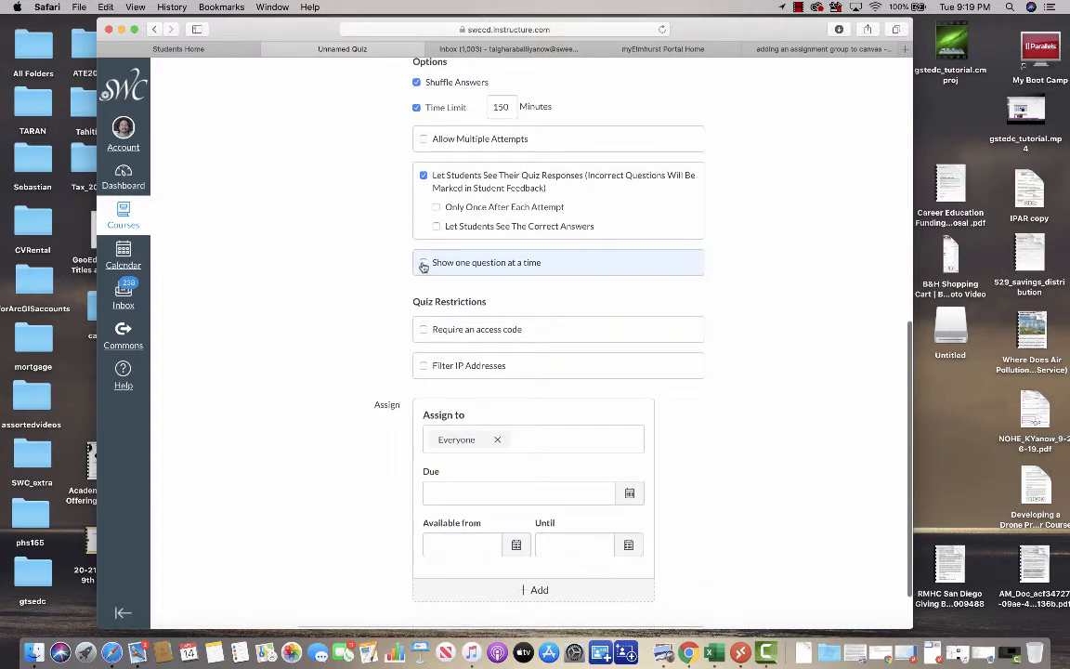
left_click(423, 263)
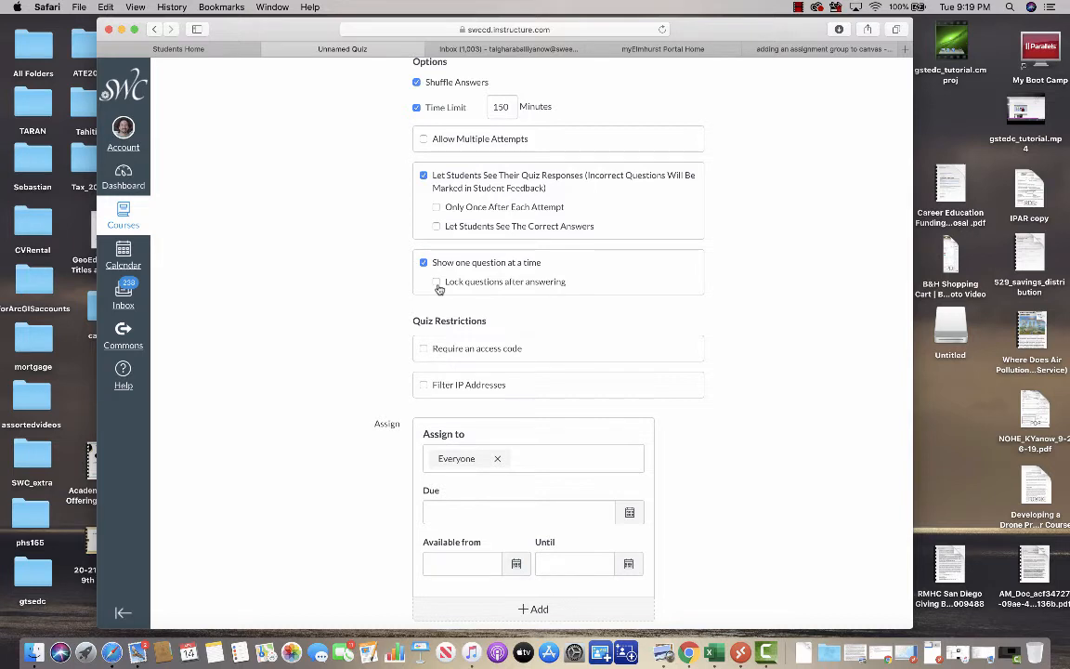
scroll(440, 289, "down", 3)
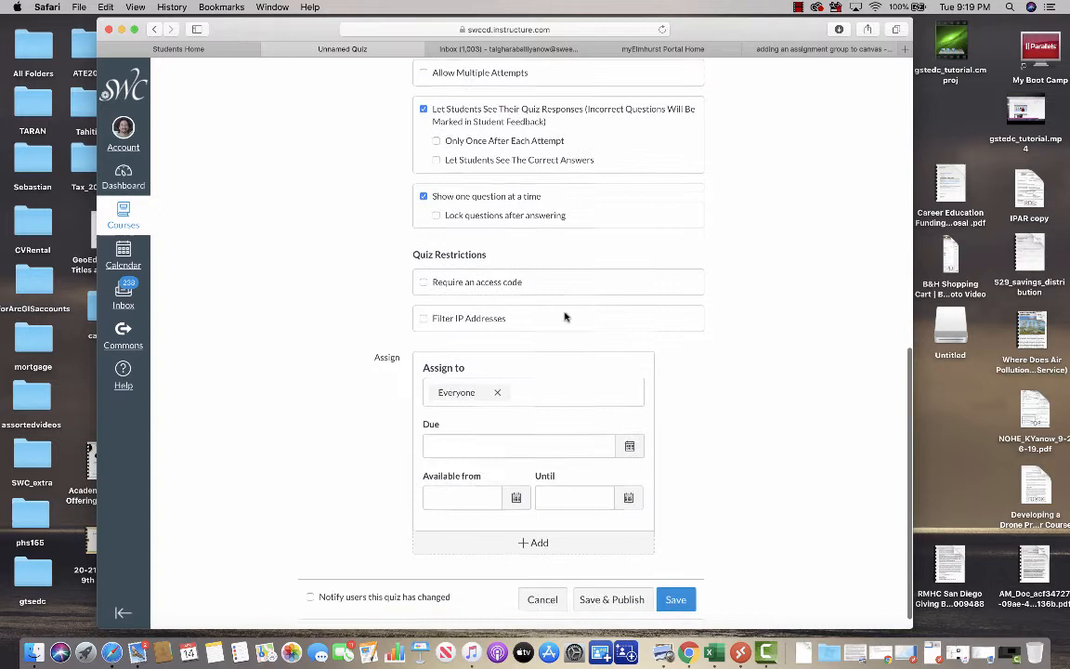
left_click(423, 283)
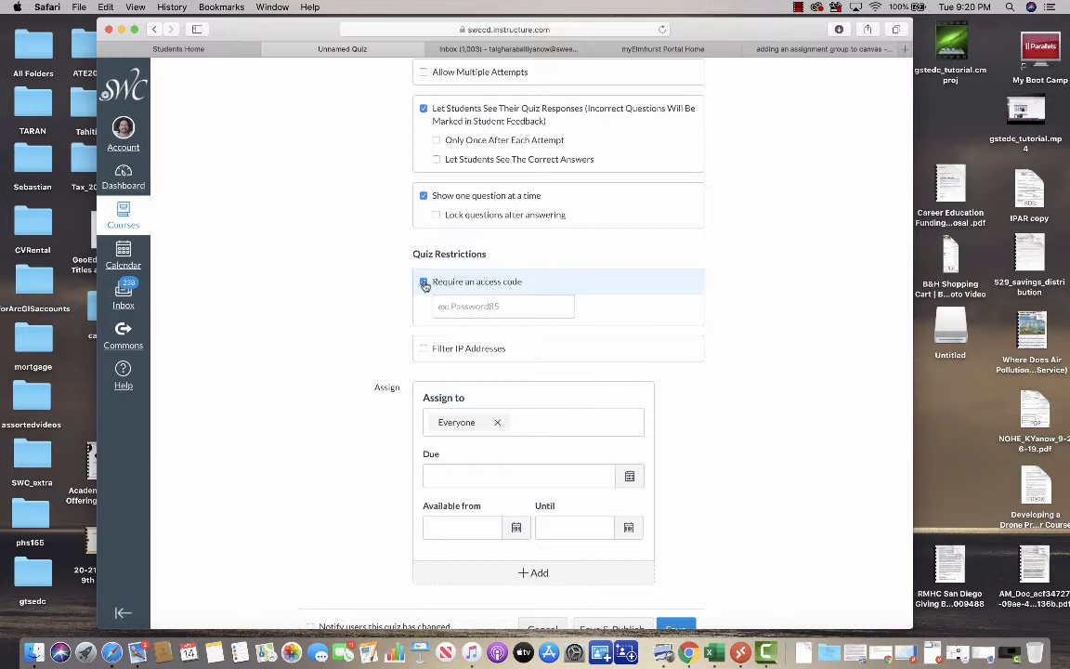
left_click(424, 282)
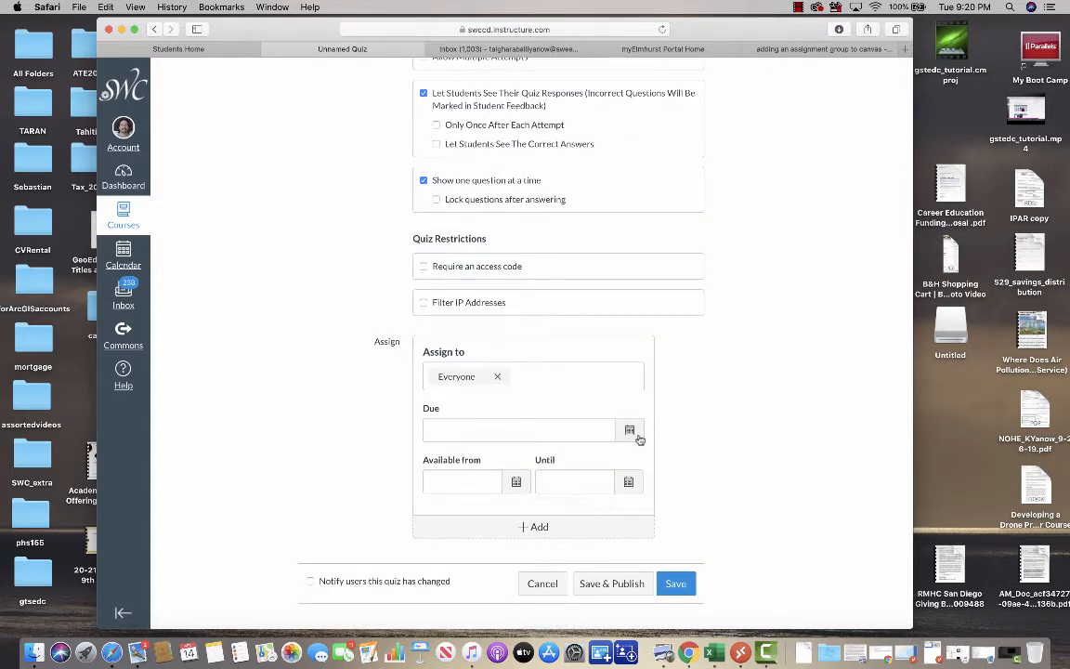
Step: Make the quiz available from April 27, 2020 at 1 pm
left_click(515, 484)
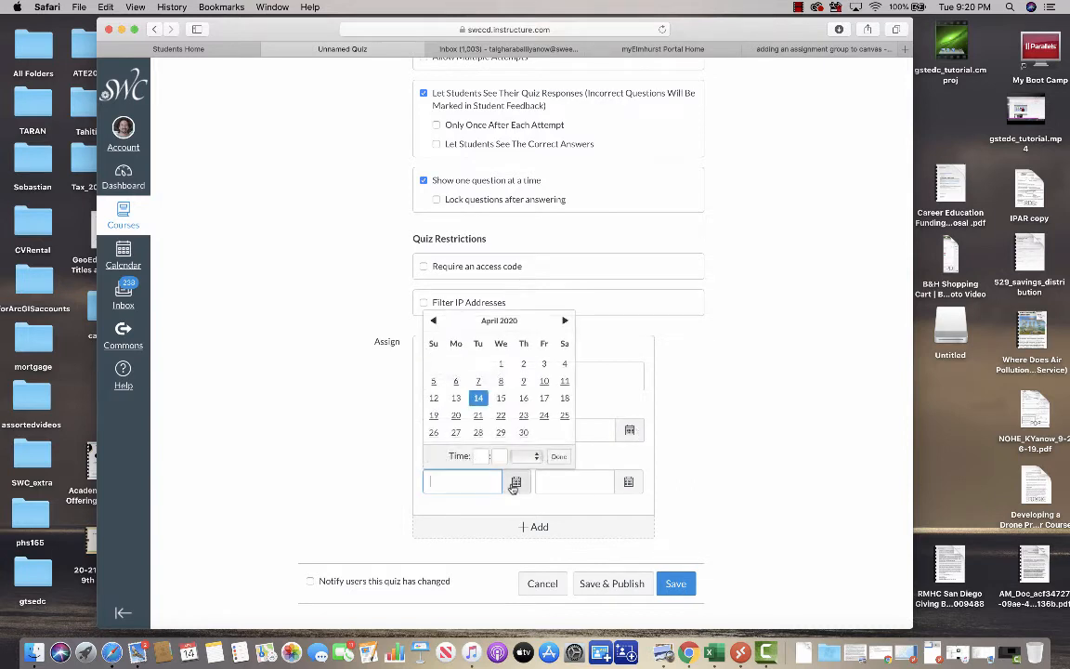
left_click(456, 432)
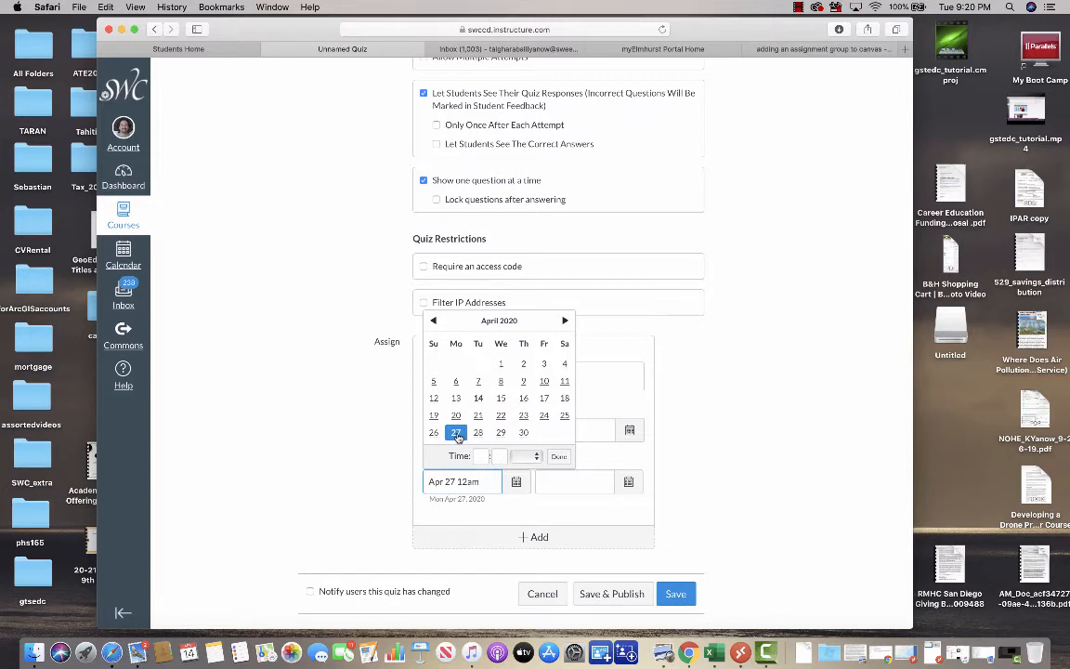
left_click(481, 455)
type("1")
left_click(499, 455)
left_click(557, 456)
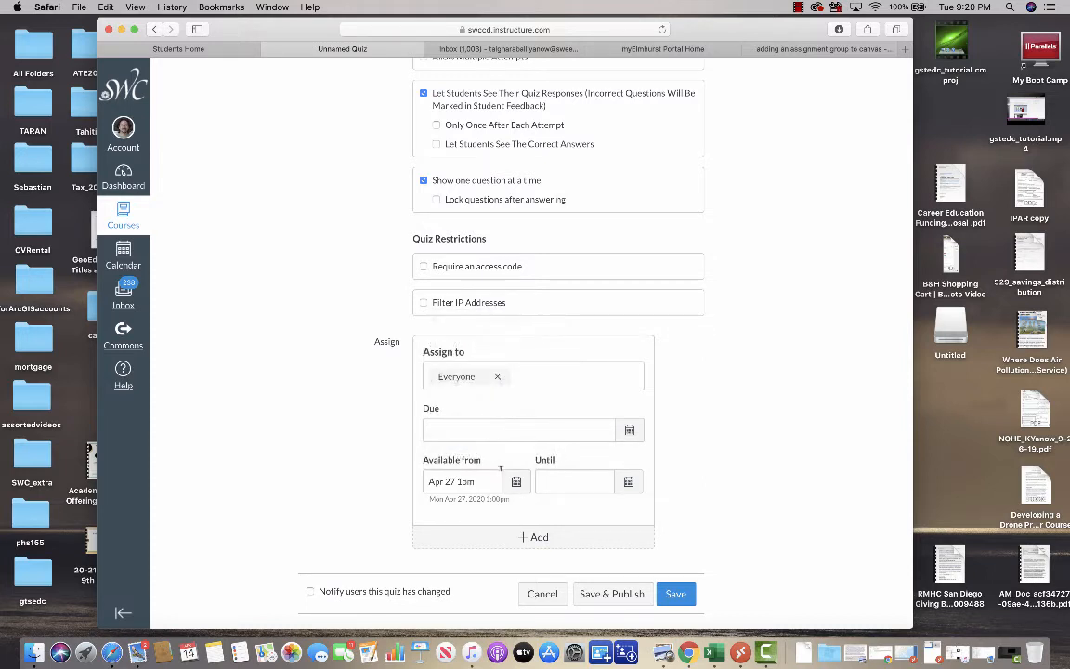
Step: Set the quiz's availability to end on April 30, 2020 at 11:59 pm
left_click(629, 481)
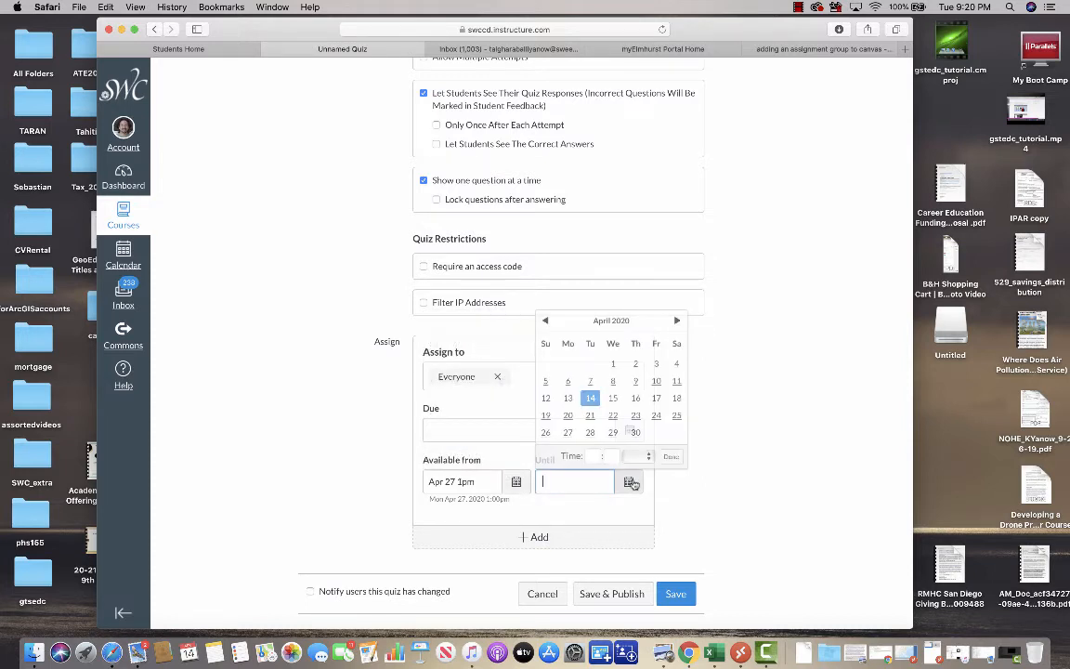
left_click(635, 432)
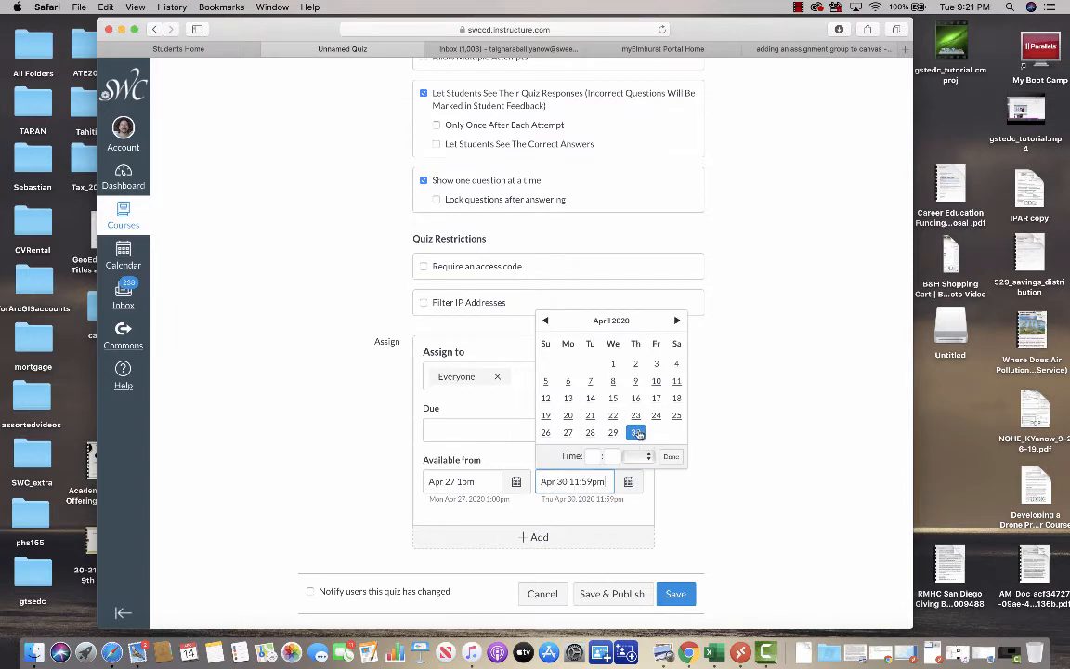
left_click(593, 454)
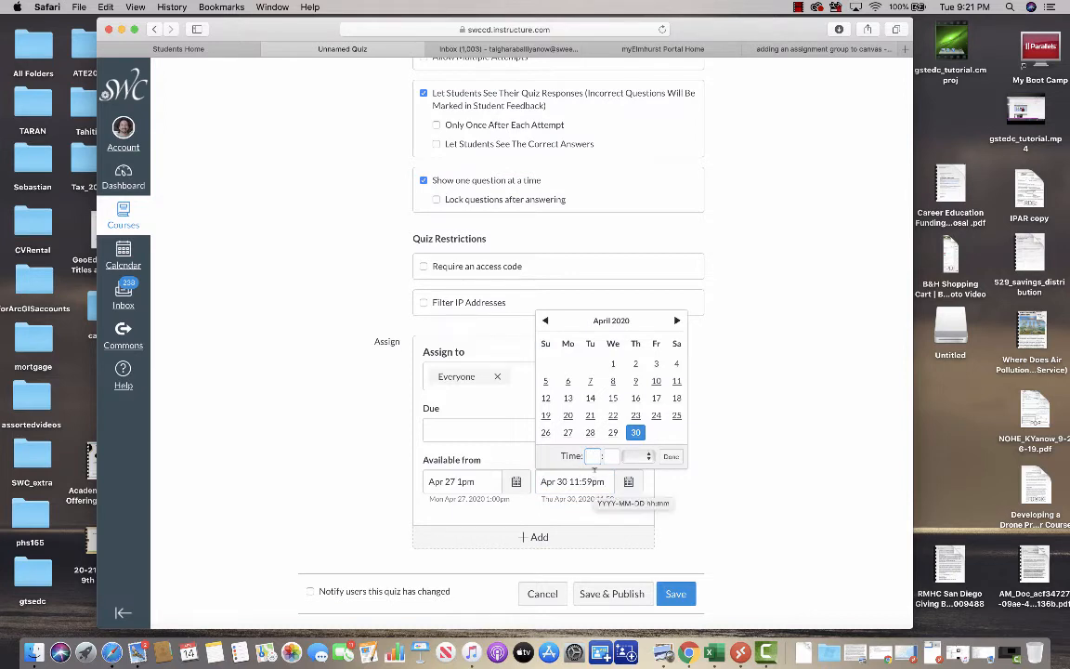
type("11:")
key("Tab")
type("5")
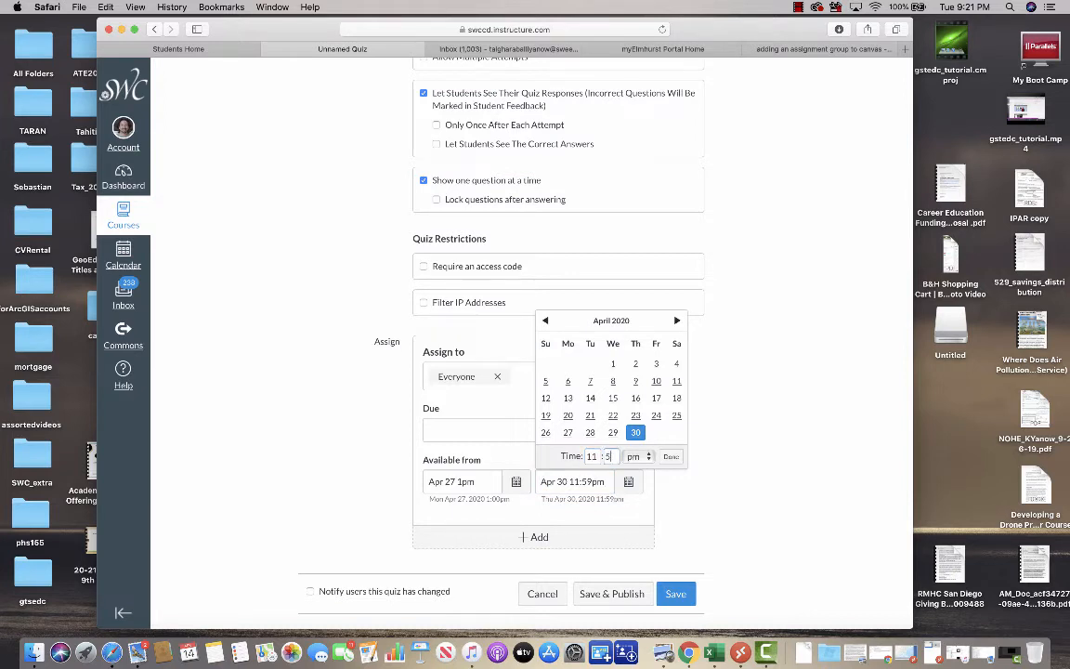
left_click(671, 456)
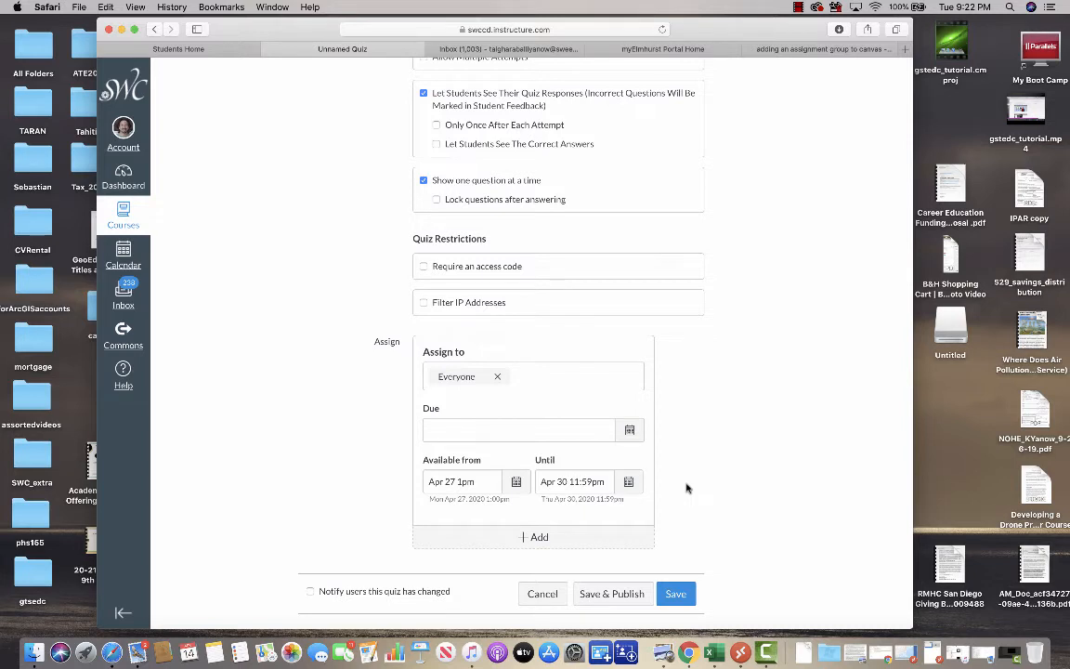
Step: Set the quiz's due date to April 30, 2020 at 11:59 pm and save the quiz
left_click(630, 430)
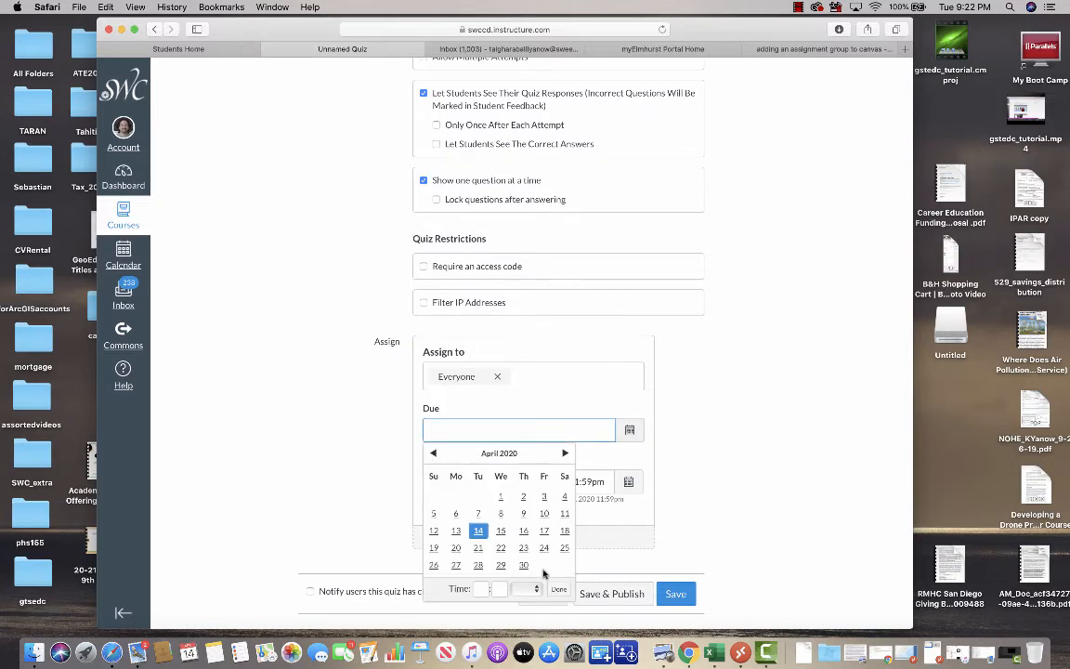
left_click(523, 565)
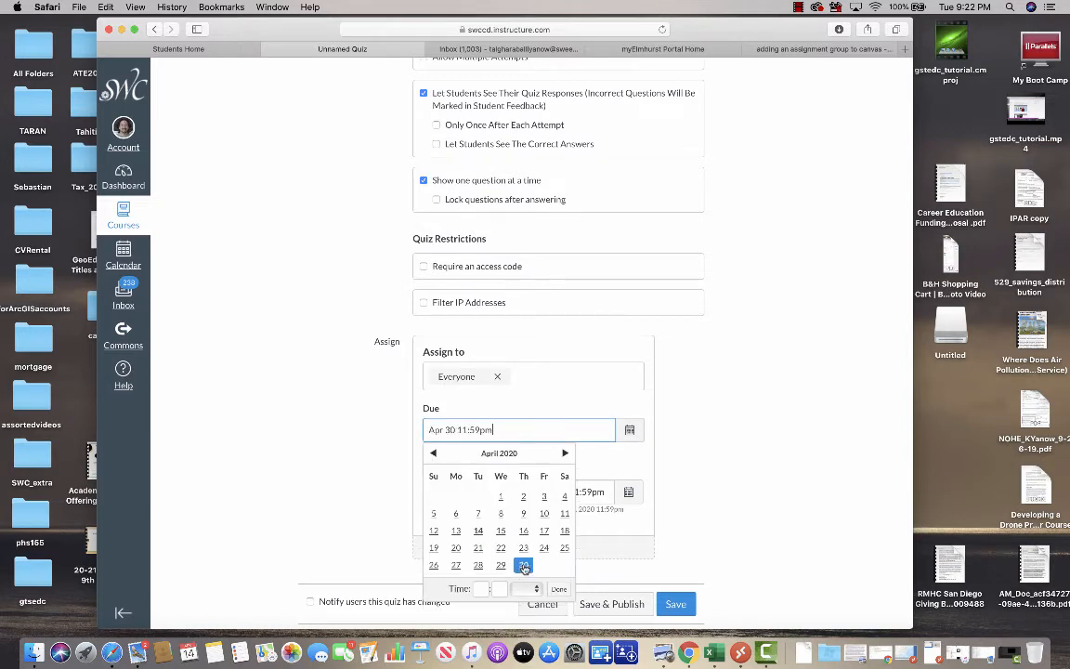
left_click(482, 588)
type("11")
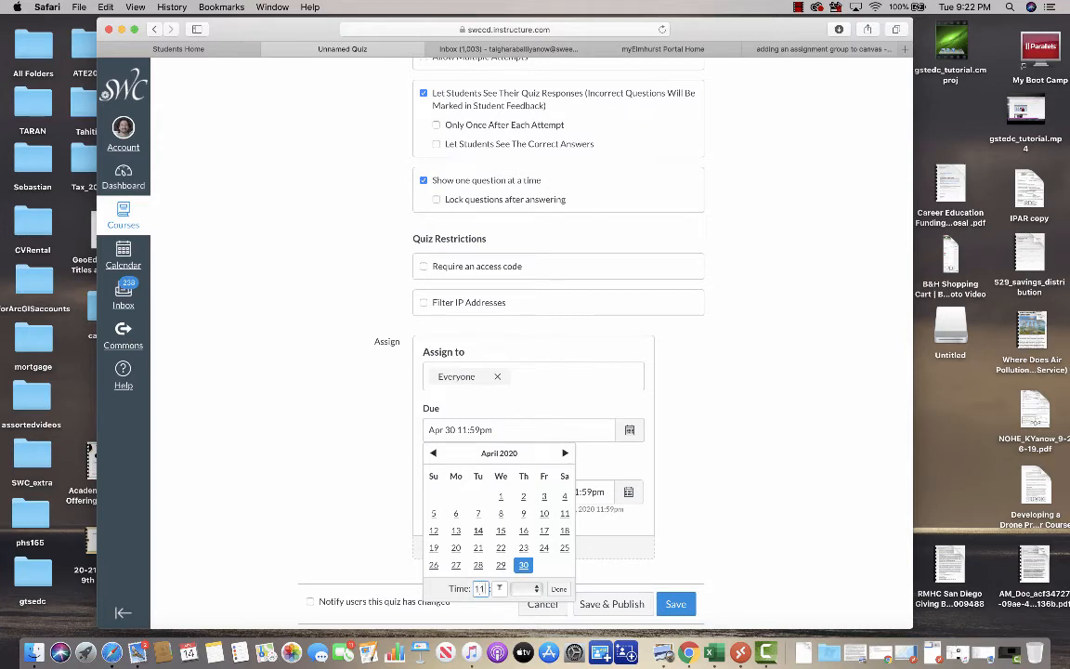
left_click(498, 588)
type("59")
left_click(558, 589)
scroll(787, 461, "down", 1)
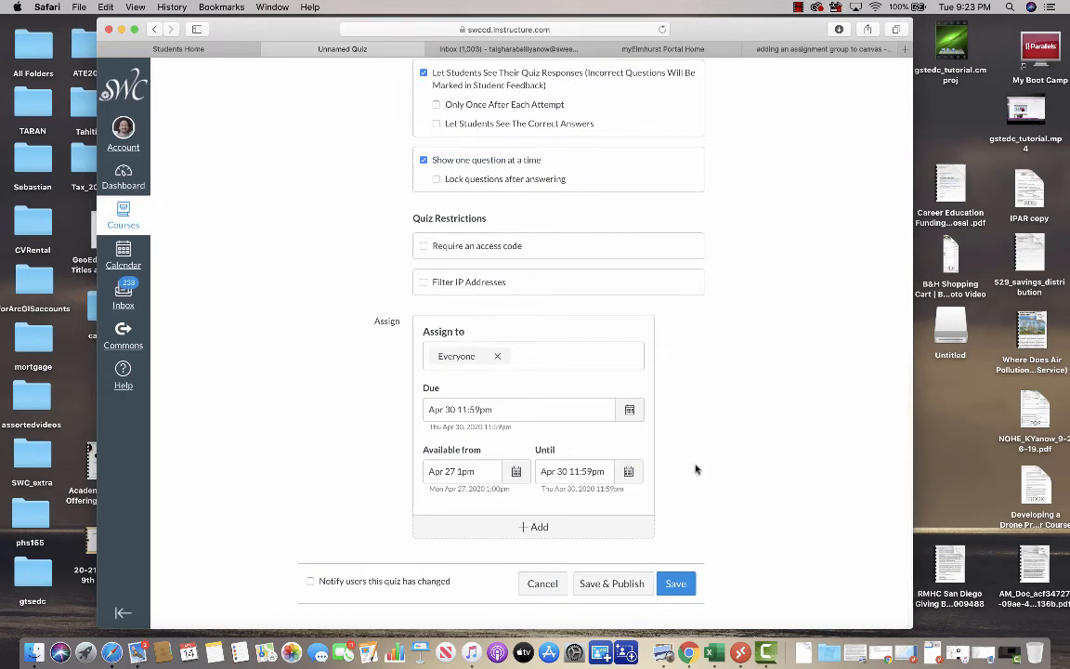
left_click(676, 583)
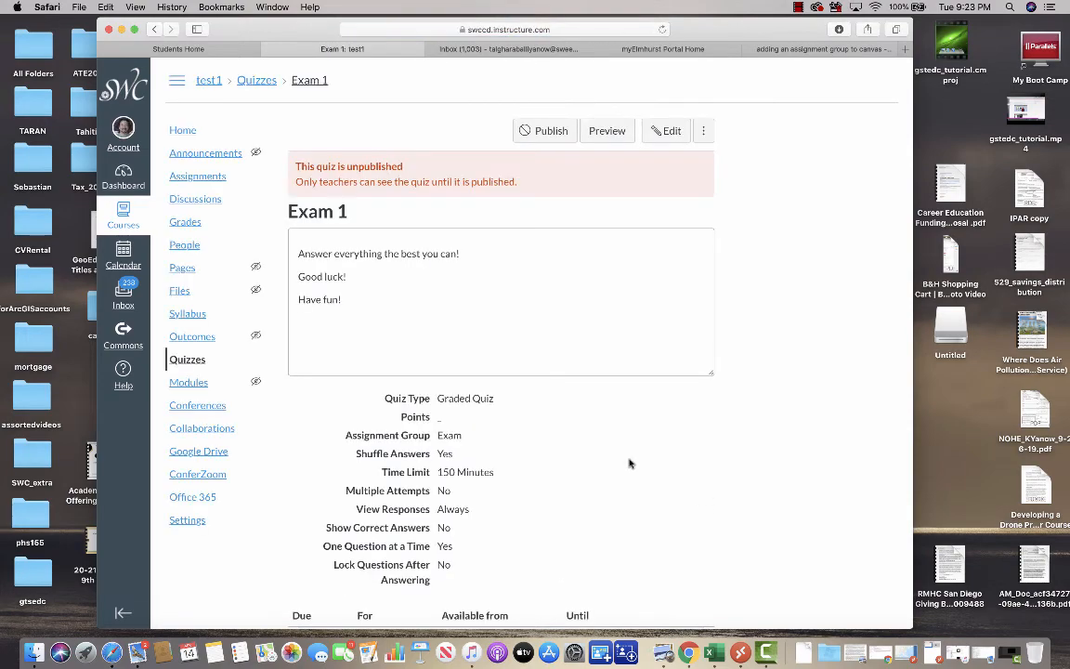
Step: Reopen Exam 1 for editing and start a new question of the Multiple Choice type
scroll(594, 436, "down", 3)
scroll(588, 434, "up", 3)
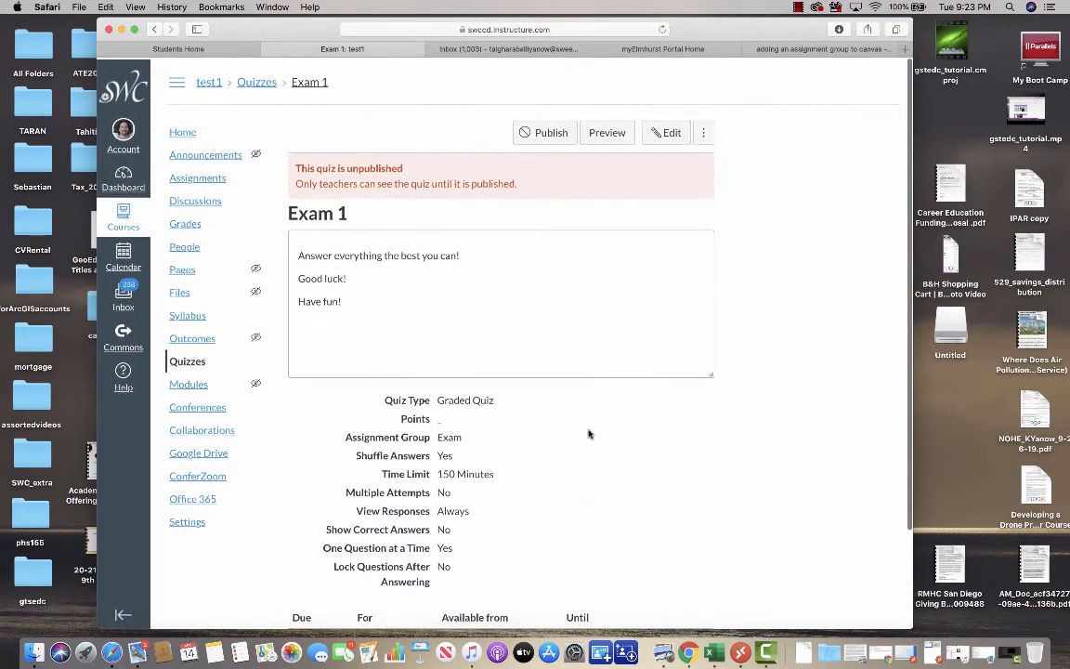
left_click(666, 132)
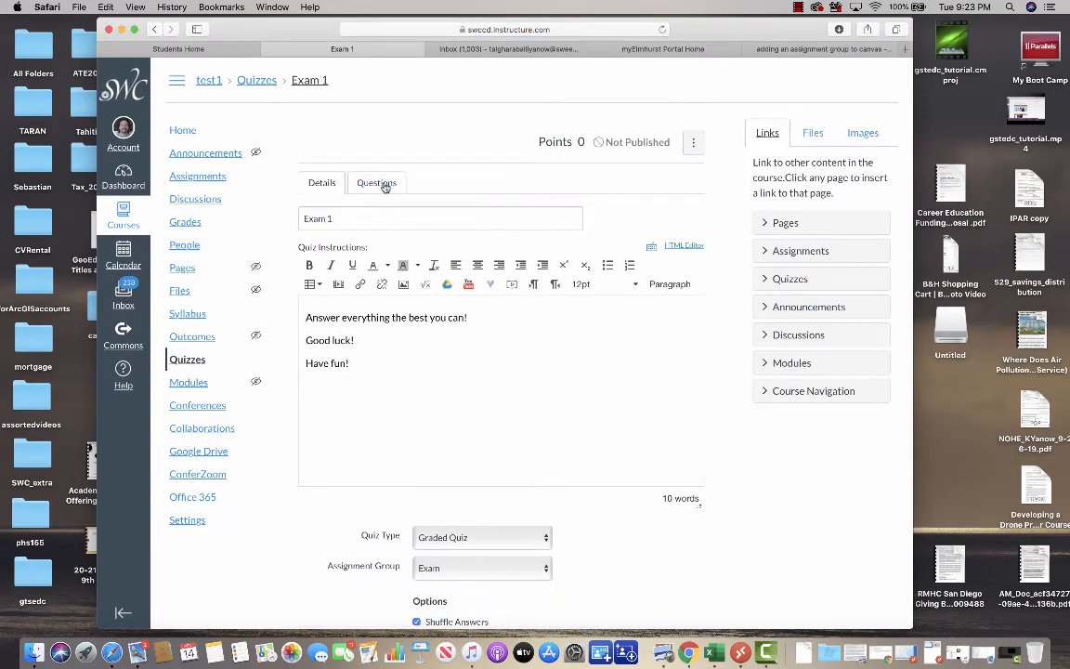
left_click(381, 183)
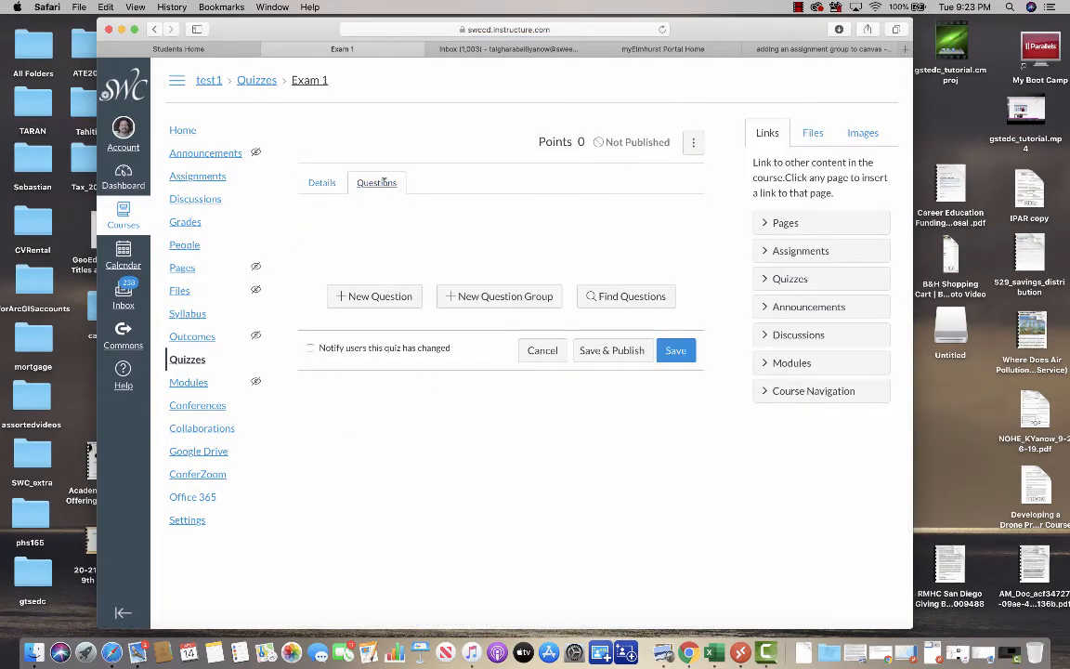
left_click(365, 302)
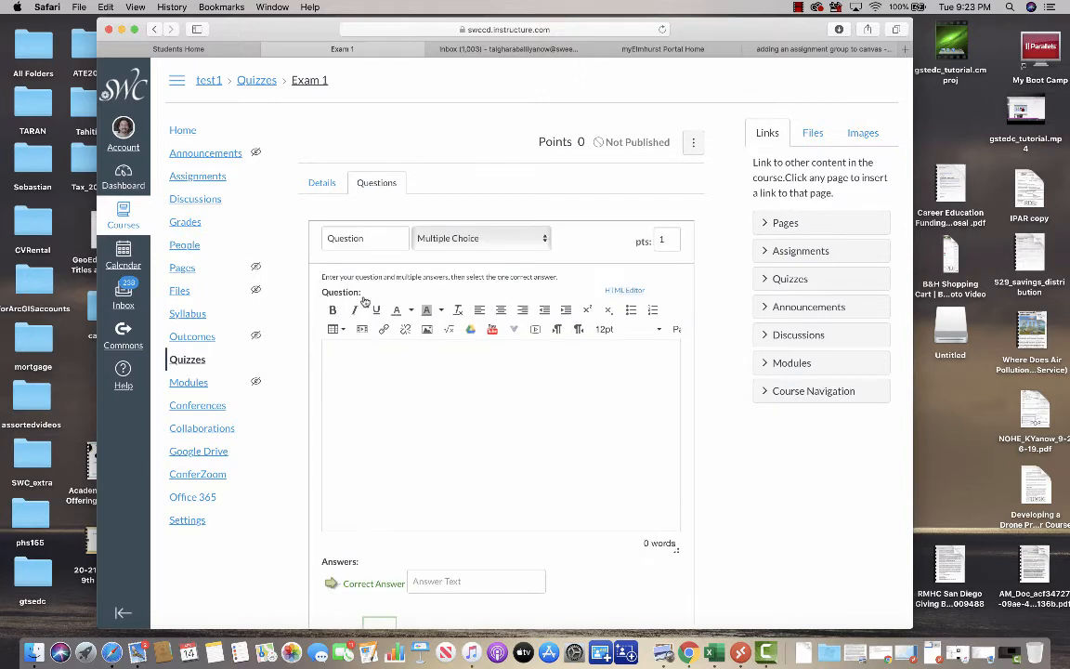
left_click(544, 240)
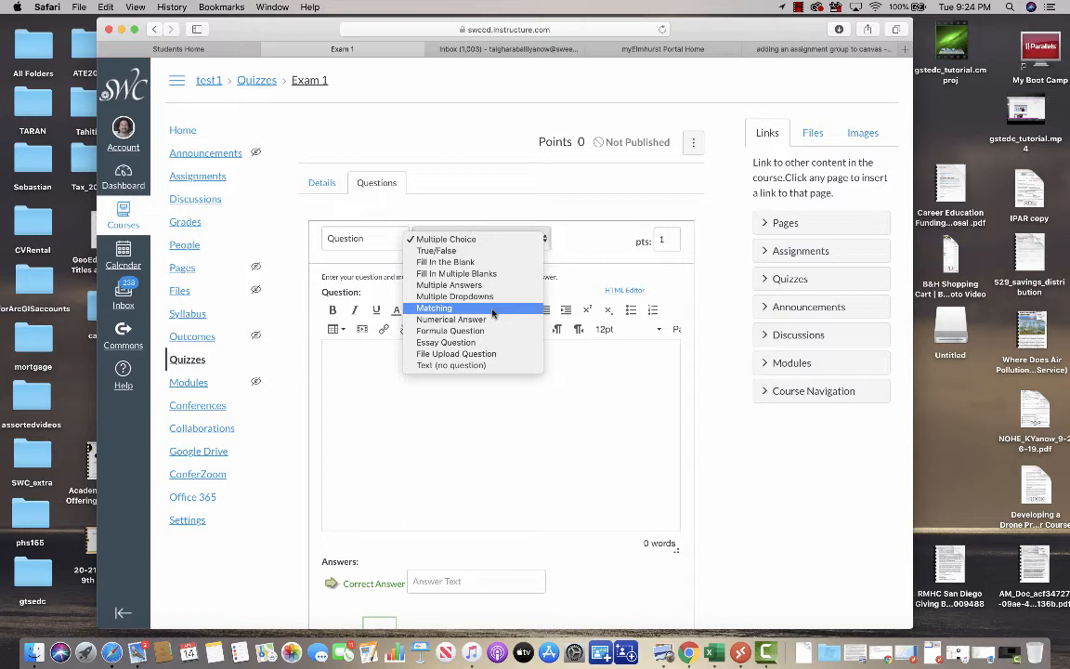
left_click(475, 239)
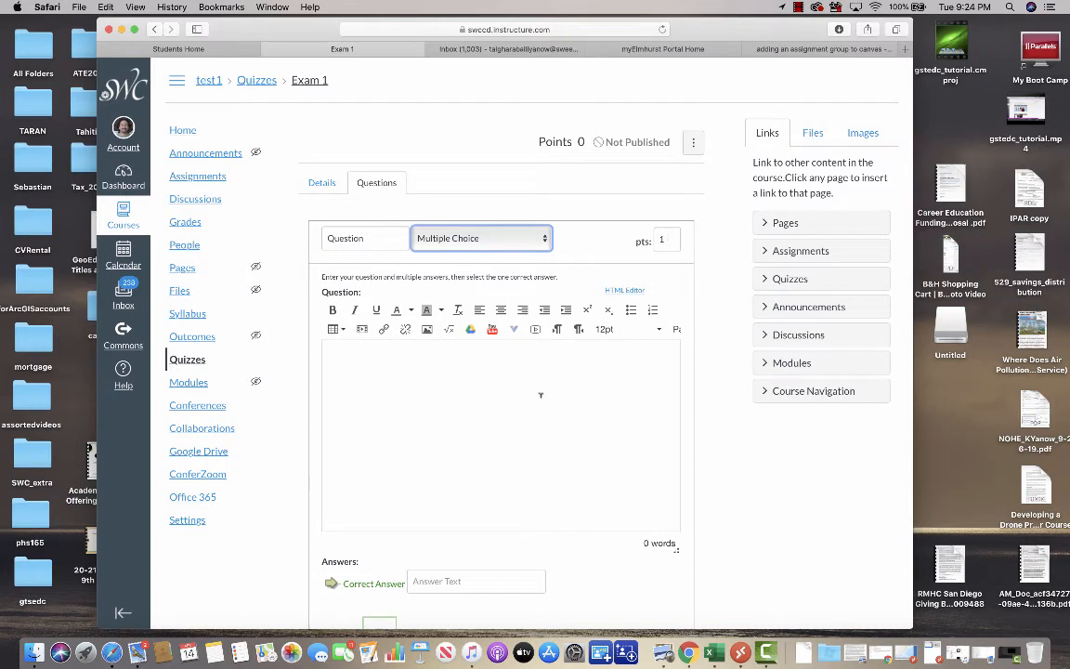
Step: Enter "What color is the sky?" as the question text
left_click(530, 359)
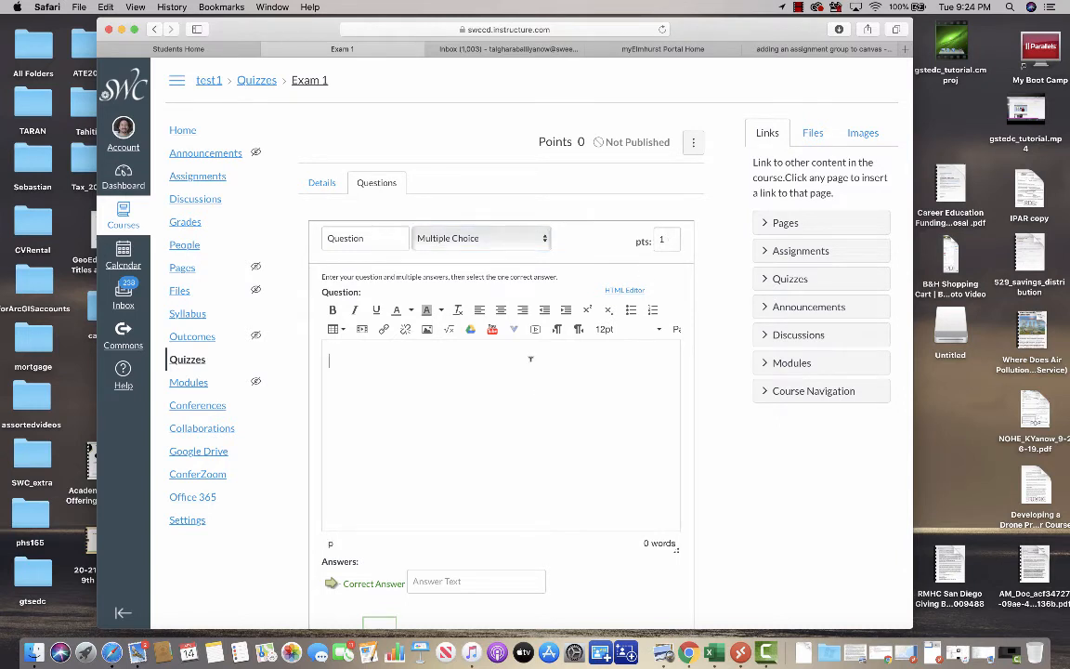
type("What cfolo")
key("BackSpace")
key("BackSpace")
key("BackSpace")
key("BackSpace")
type("olor is the sky?")
Step: Add an extra blank answer choice to the question and delete it again
scroll(677, 425, "down", 6)
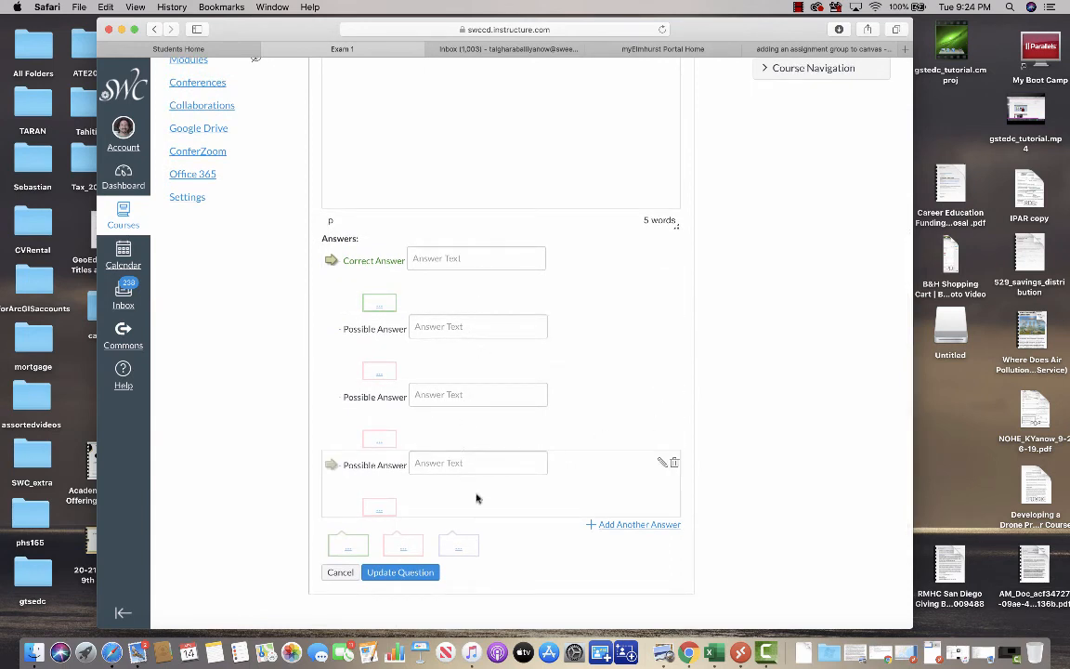
left_click(635, 524)
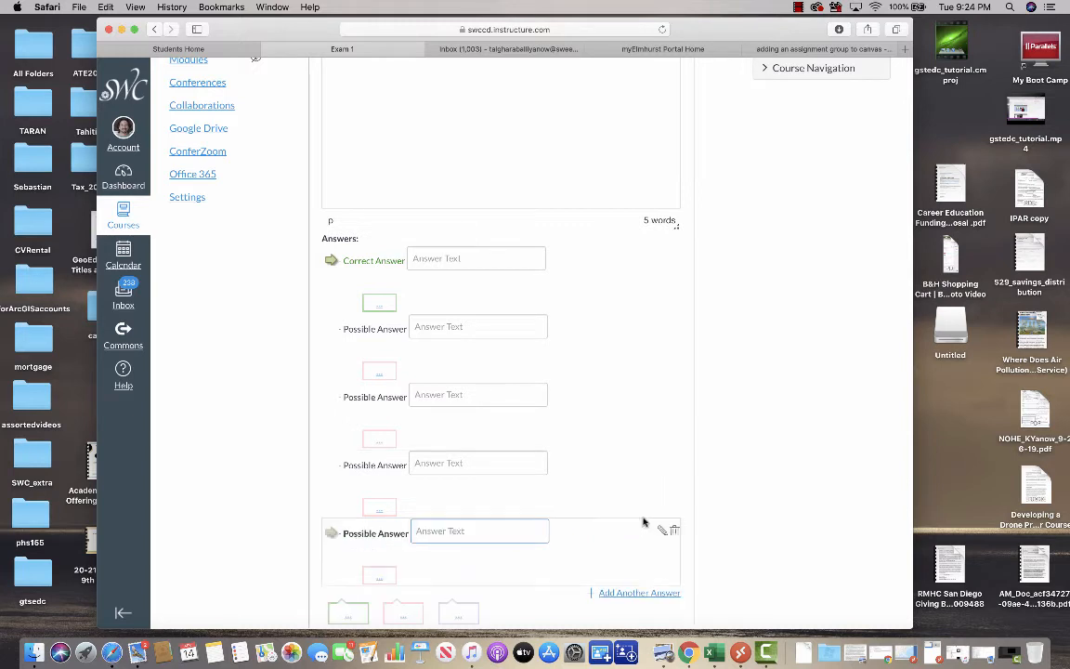
left_click(675, 532)
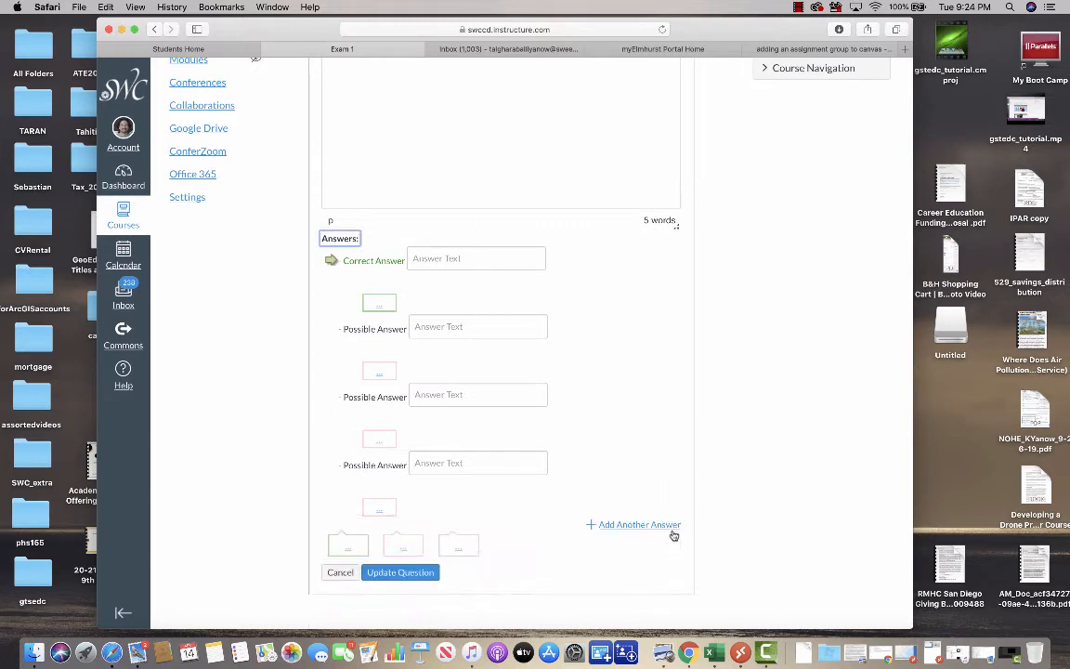
left_click(667, 526)
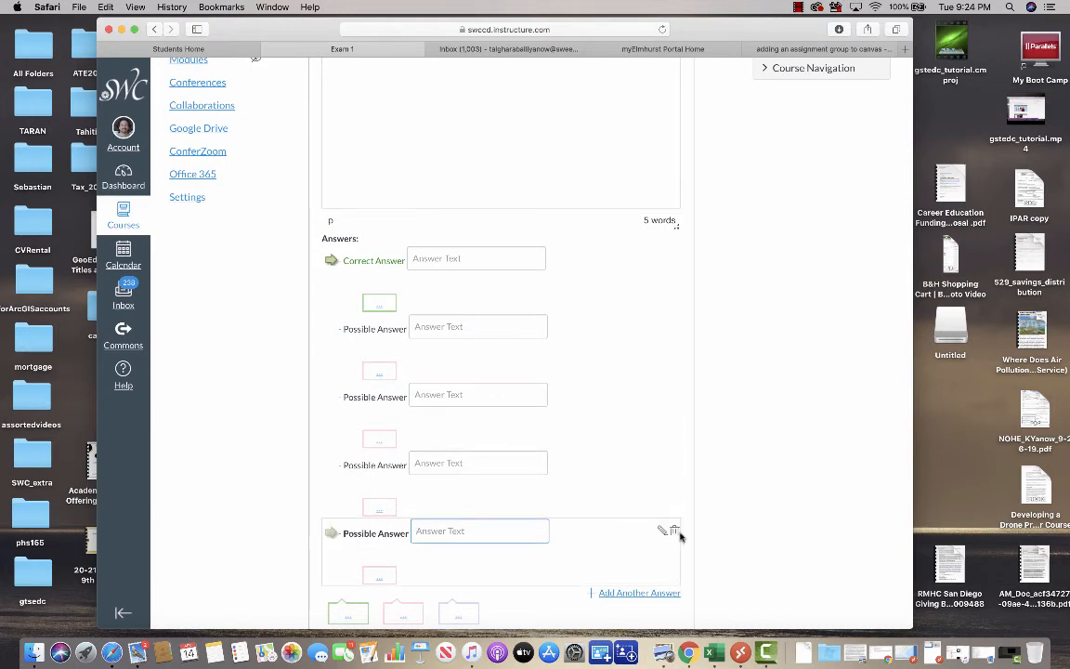
left_click(674, 530)
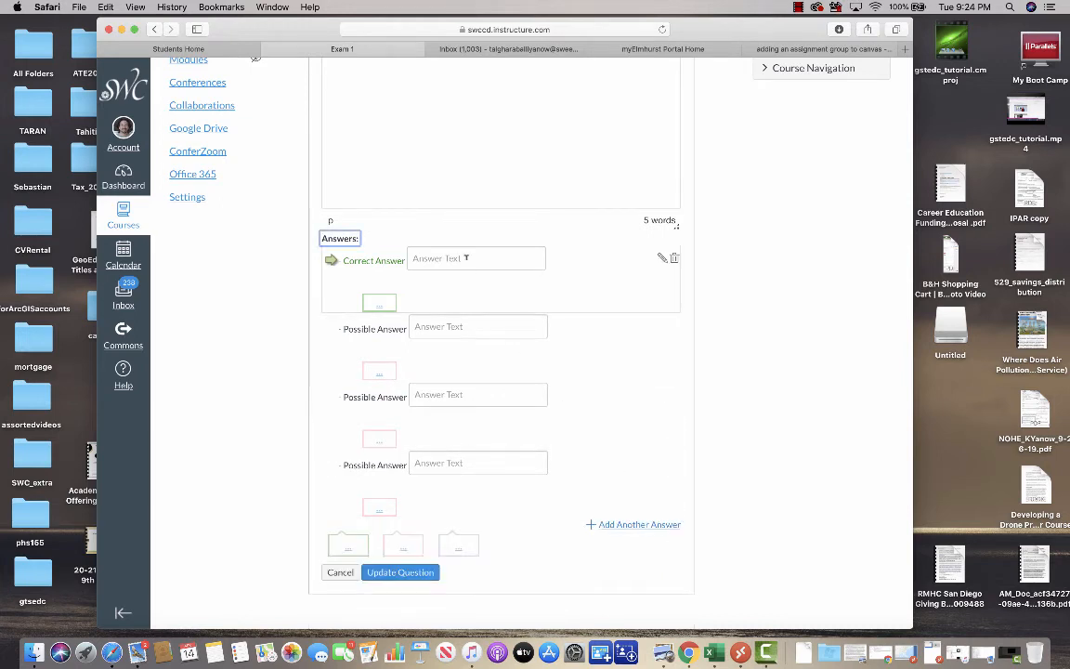
Step: Fill in the question's four answer choices, in order, with gray, purple, yellow and blue
key("Tab")
type("blu")
key("BackSpace")
key("BackSpace")
key("BackSpace")
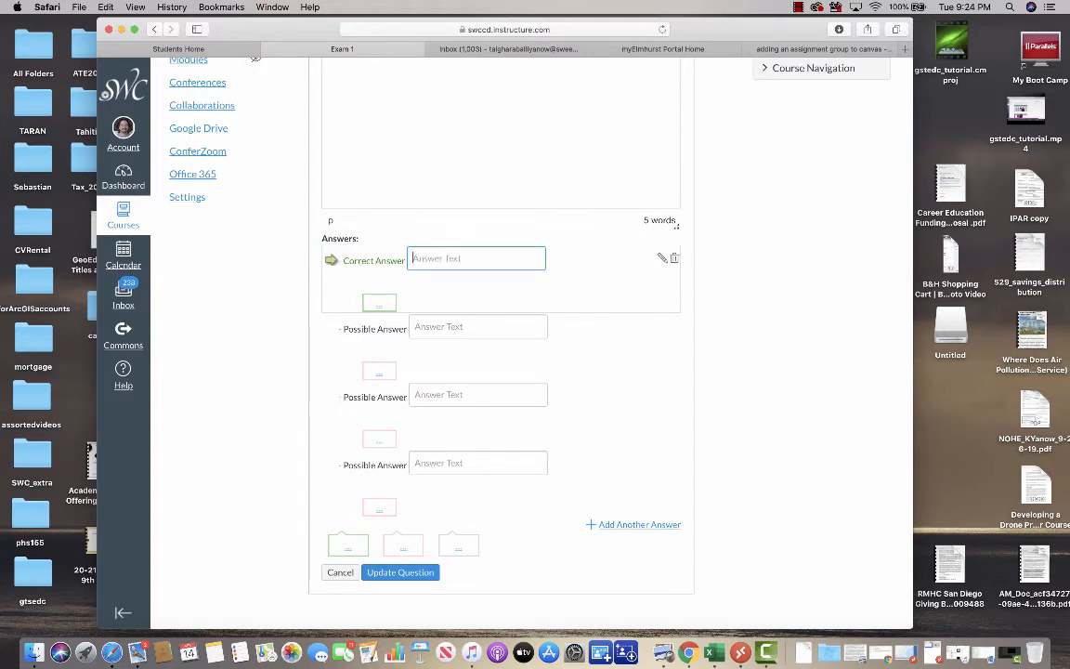
type("gray")
left_click(462, 320)
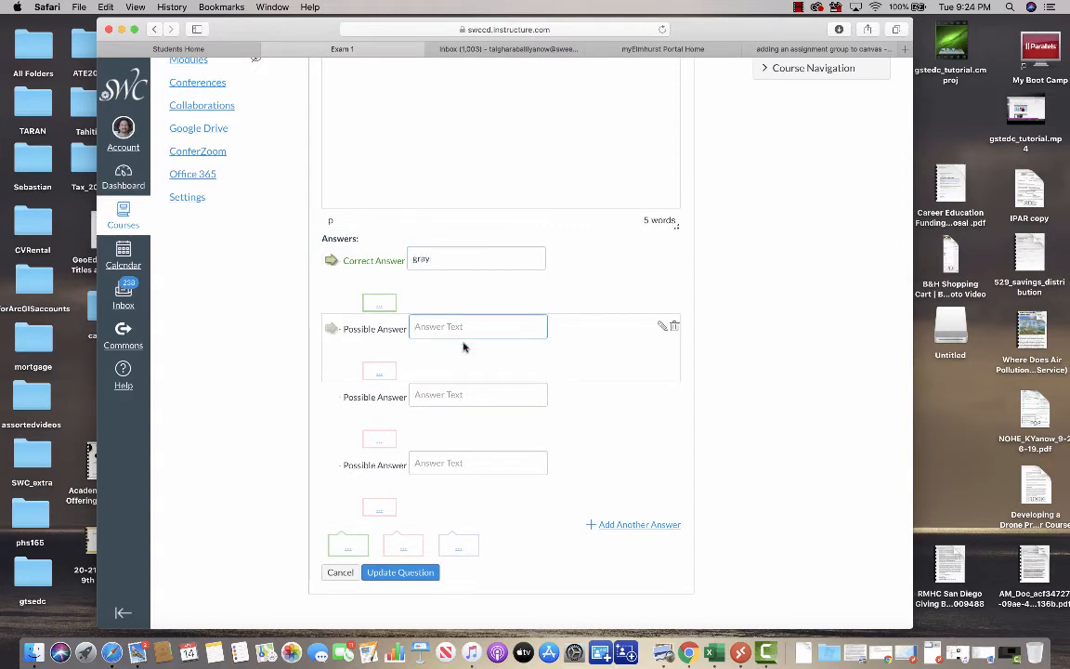
type("purple")
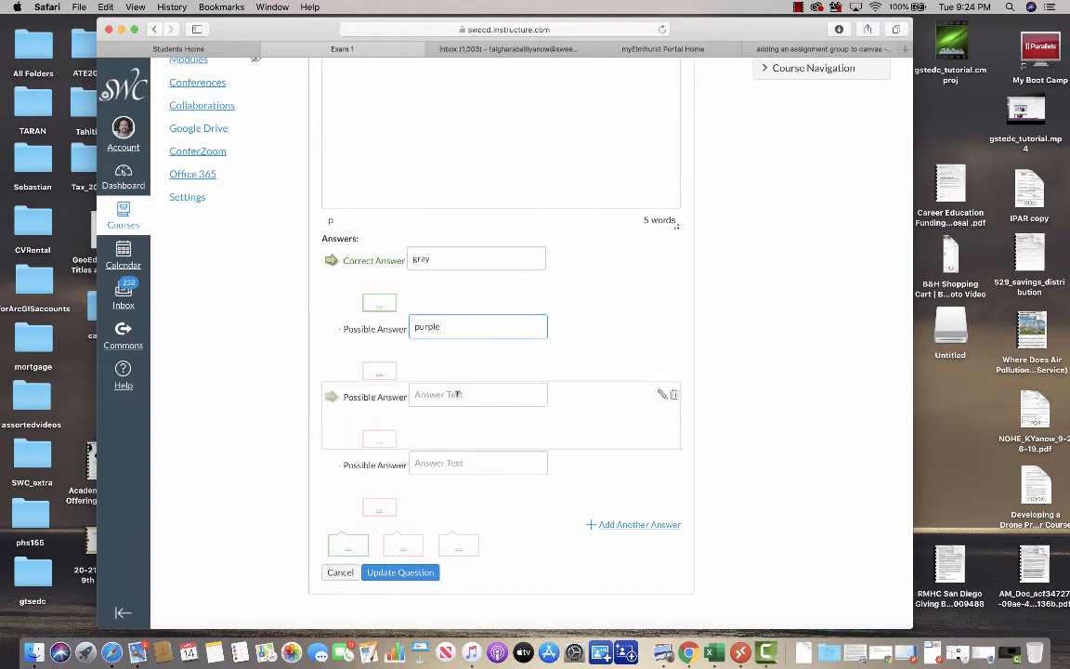
left_click(456, 394)
type("yellow")
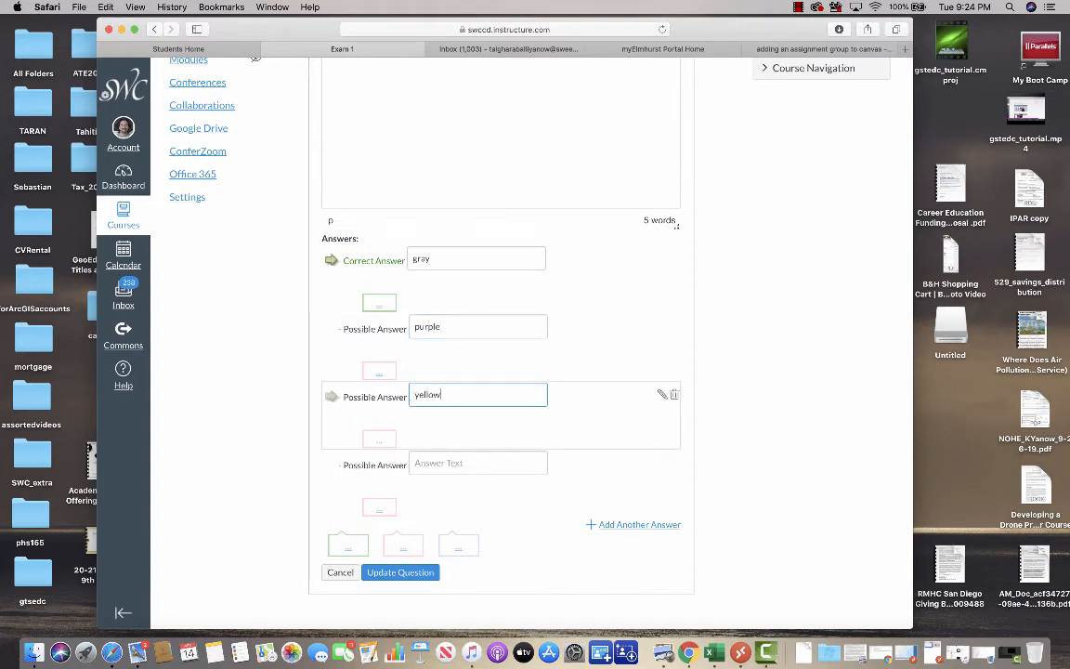
left_click(454, 463)
type("brown")
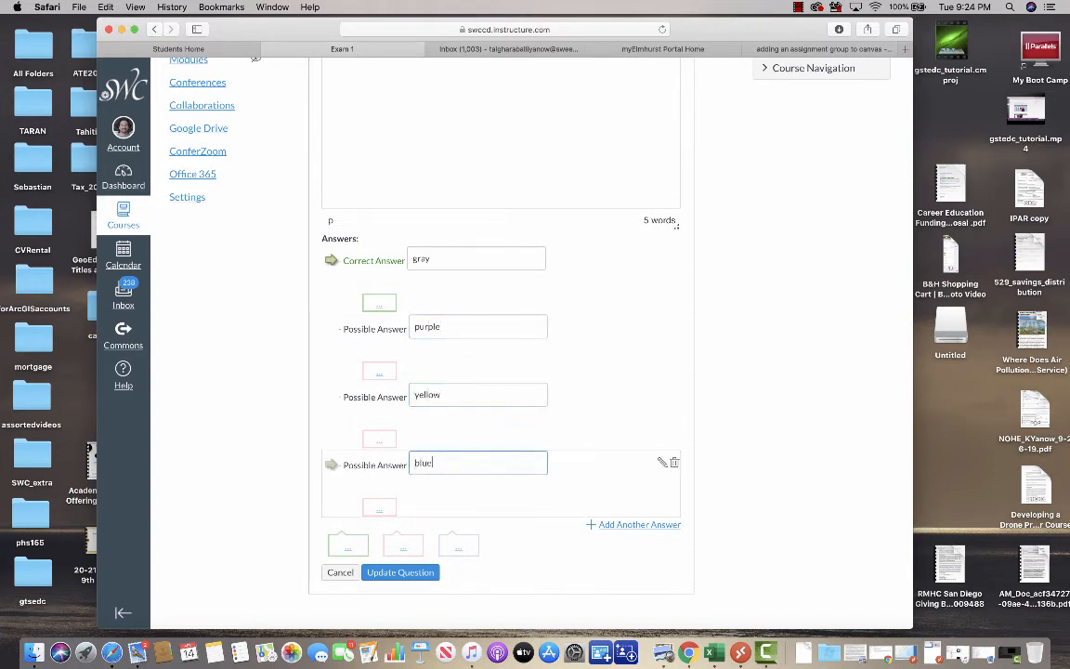
Step: Extend the question text to read "What color is the sky on a nice clear, sunny day?"
scroll(712, 287, "up", 5)
scroll(714, 287, "up", 3)
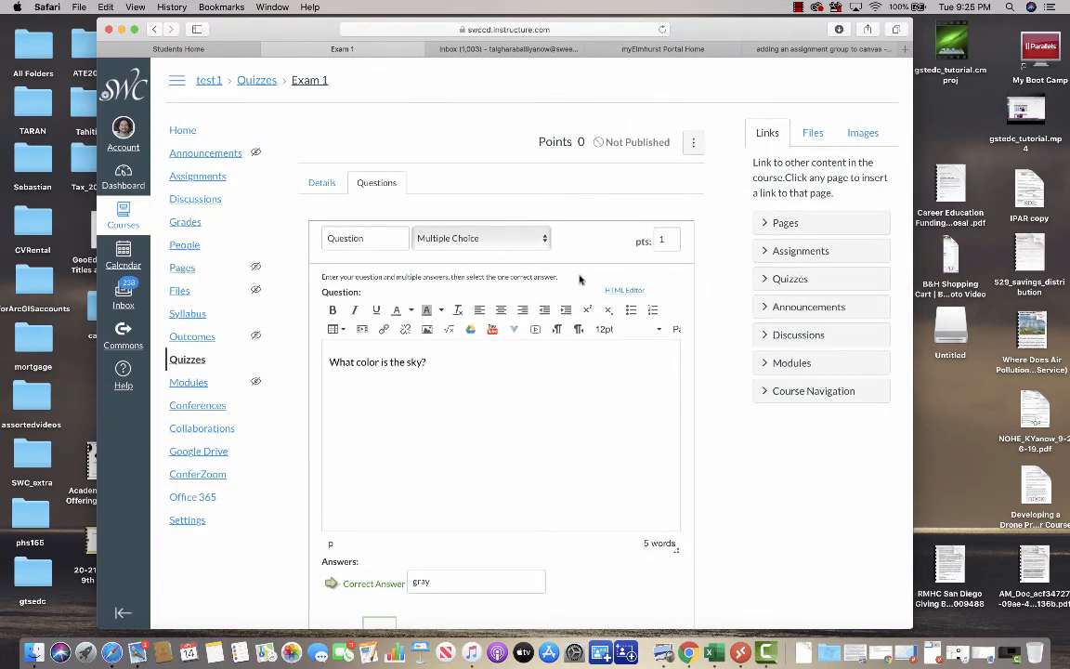
left_click(428, 361)
key("BackSpace")
type("on a nice clear, suynngy")
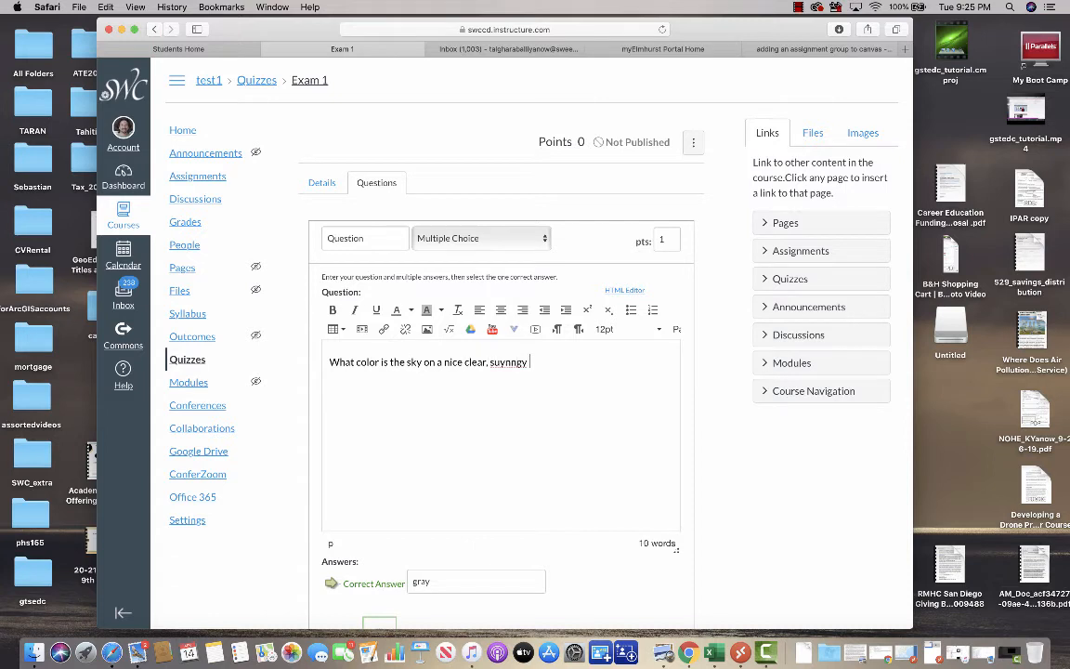
key("BackSpace")
key("BackSpace")
key("BackSpace")
key("BackSpace")
type("nny day?")
Step: Mark blue as the correct answer, and save both the question and the quiz
scroll(699, 436, "down", 5)
scroll(701, 437, "down", 5)
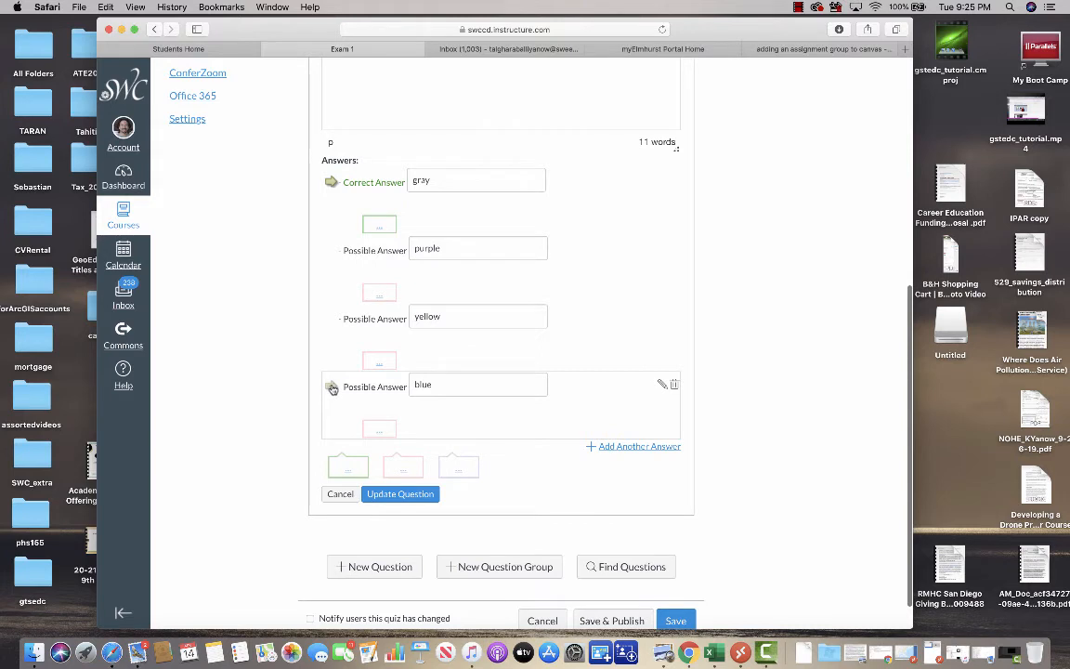
left_click(331, 387)
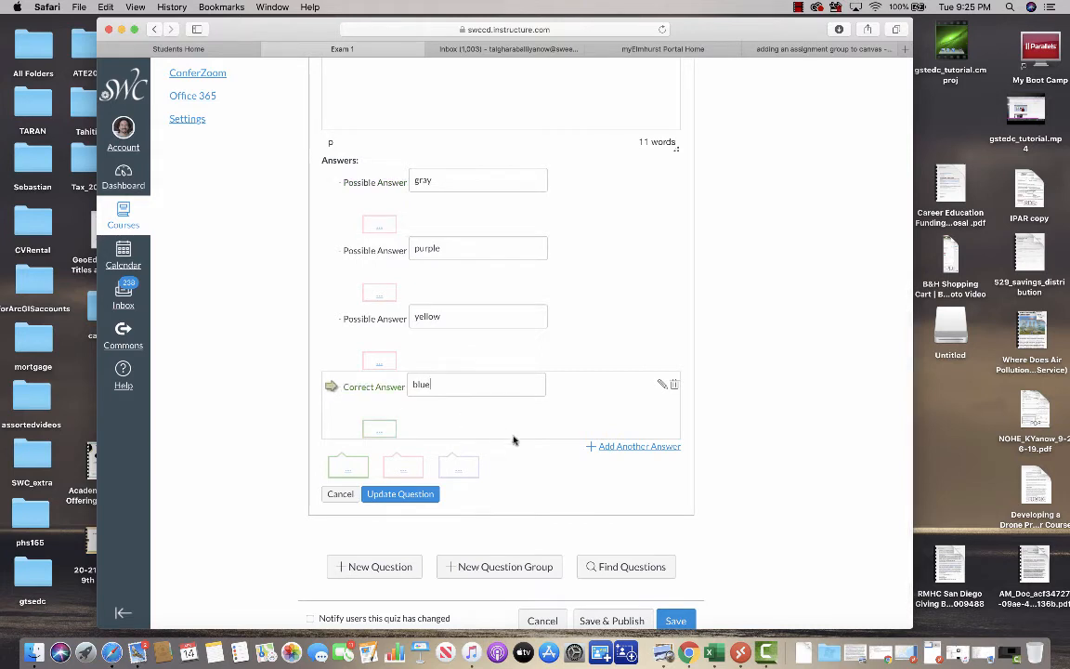
left_click(417, 494)
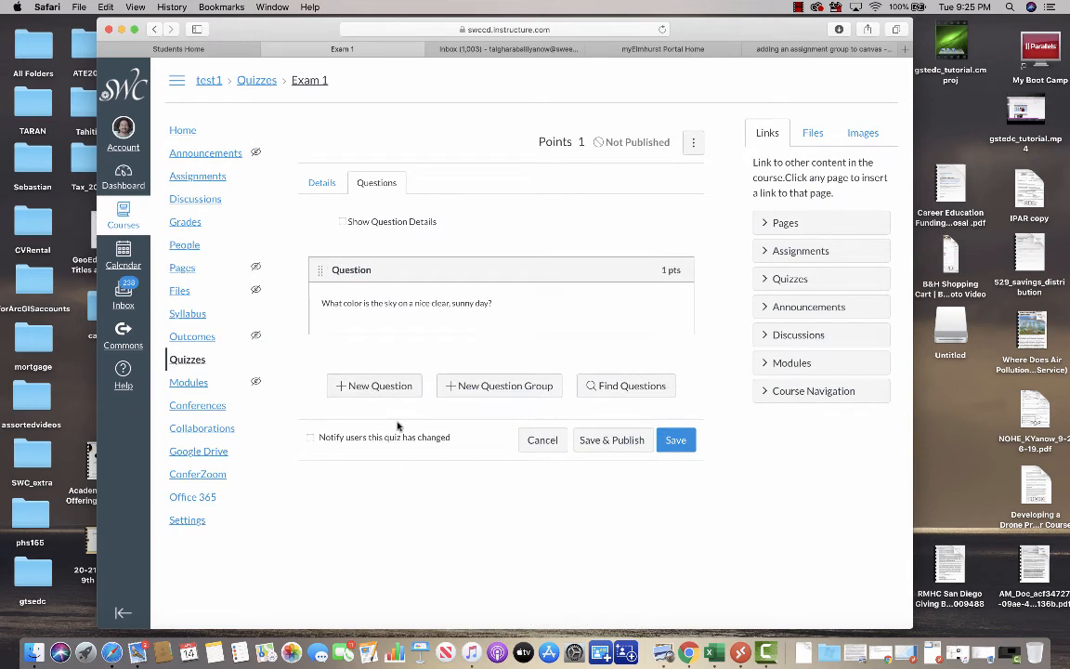
left_click(675, 440)
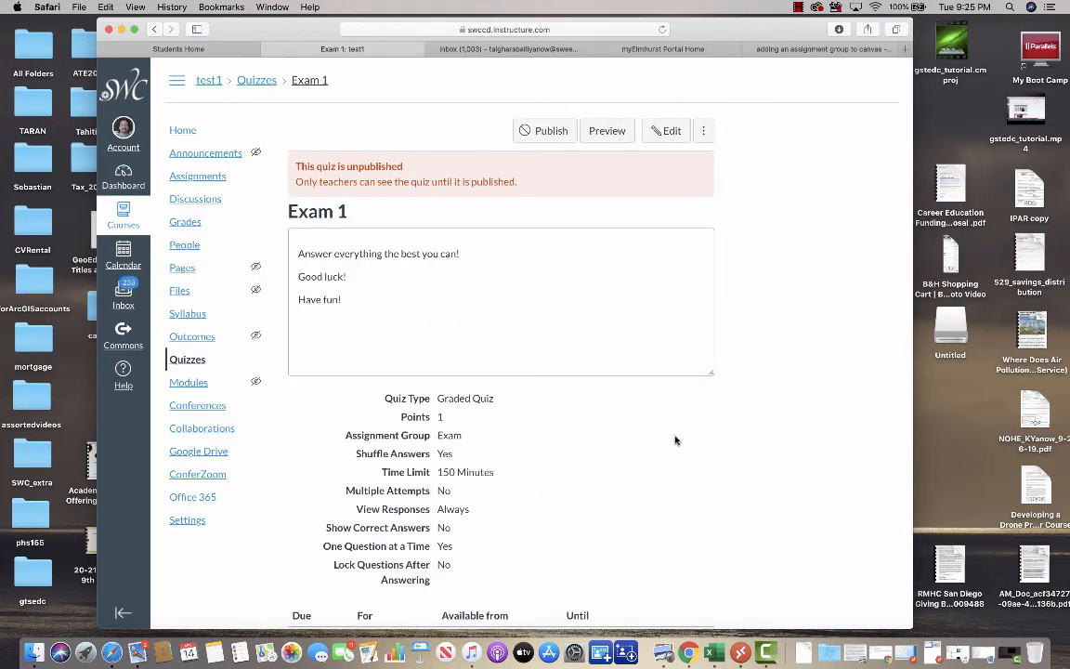
Step: Preview the draft of Exam 1 as students would see it and return to editing the quiz
left_click(608, 131)
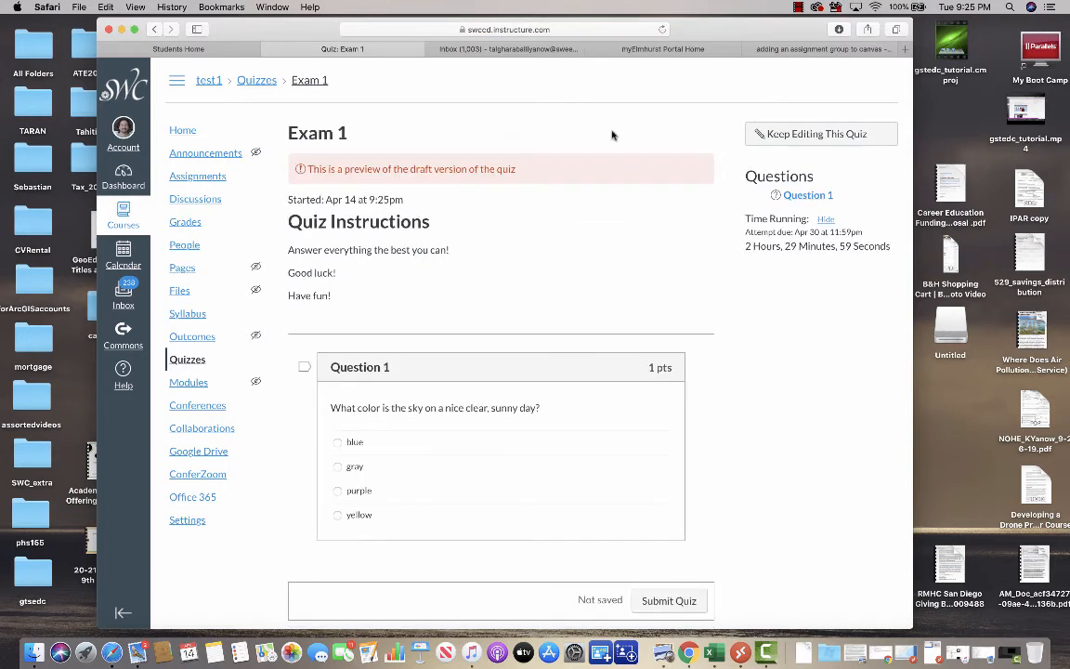
scroll(607, 446, "down", 1)
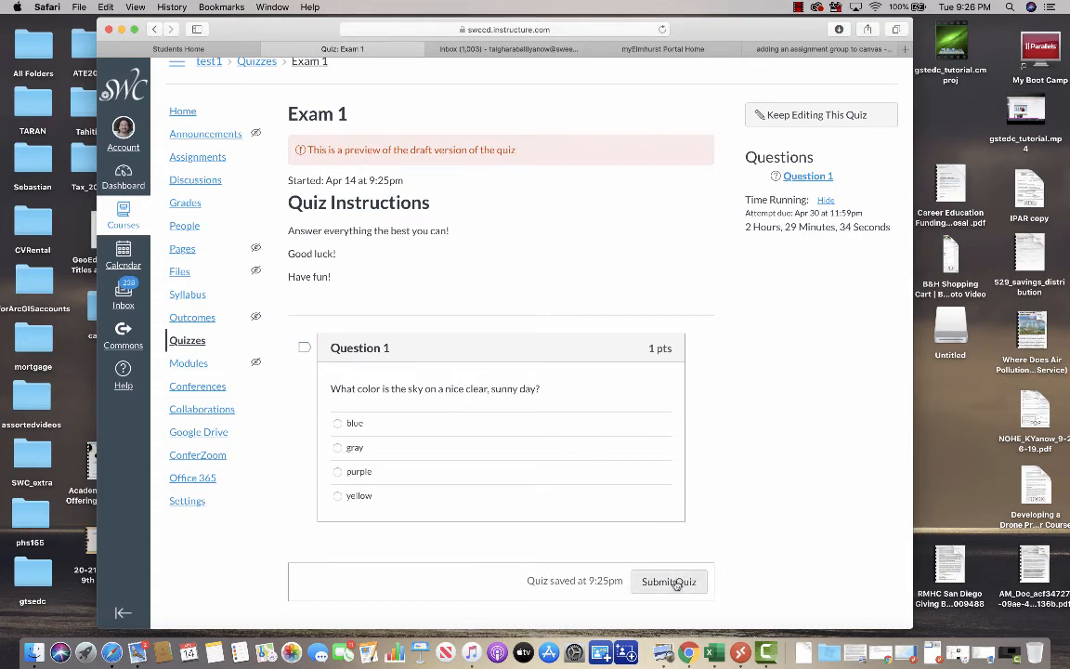
left_click(798, 116)
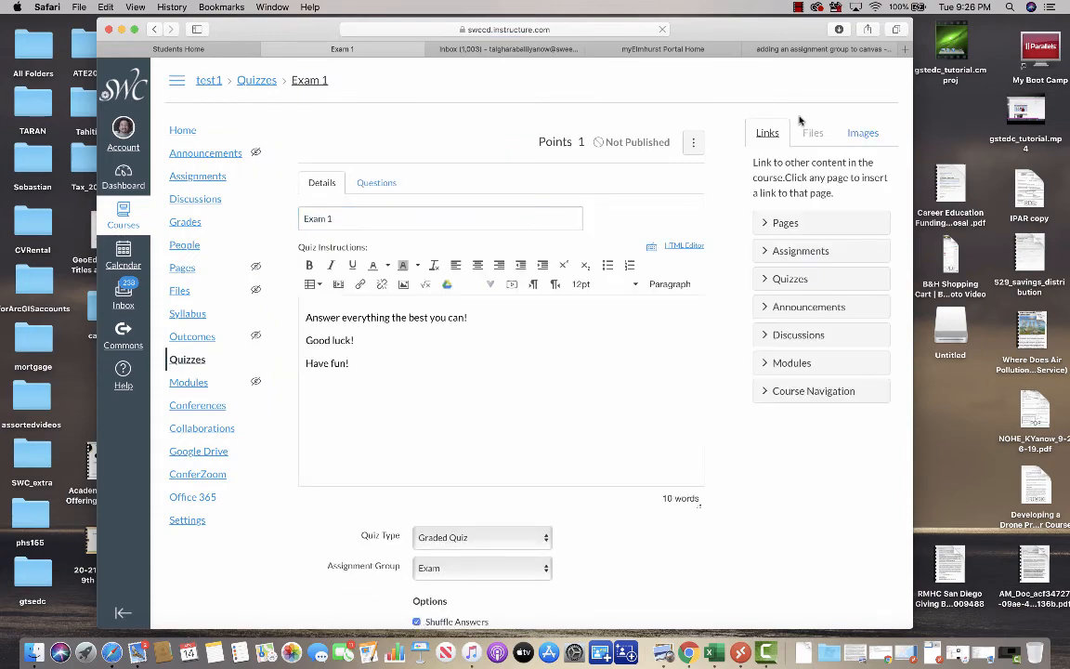
Step: Save Exam 1 and publish it from the course's list of quizzes
scroll(795, 414, "down", 10)
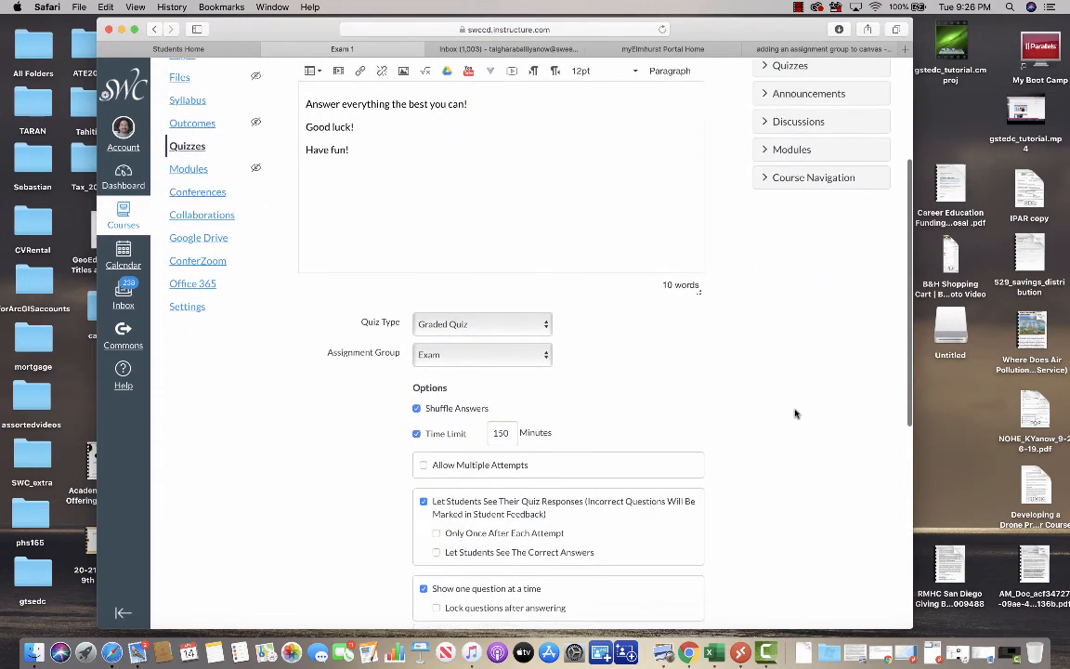
scroll(795, 413, "down", 3)
left_click(678, 583)
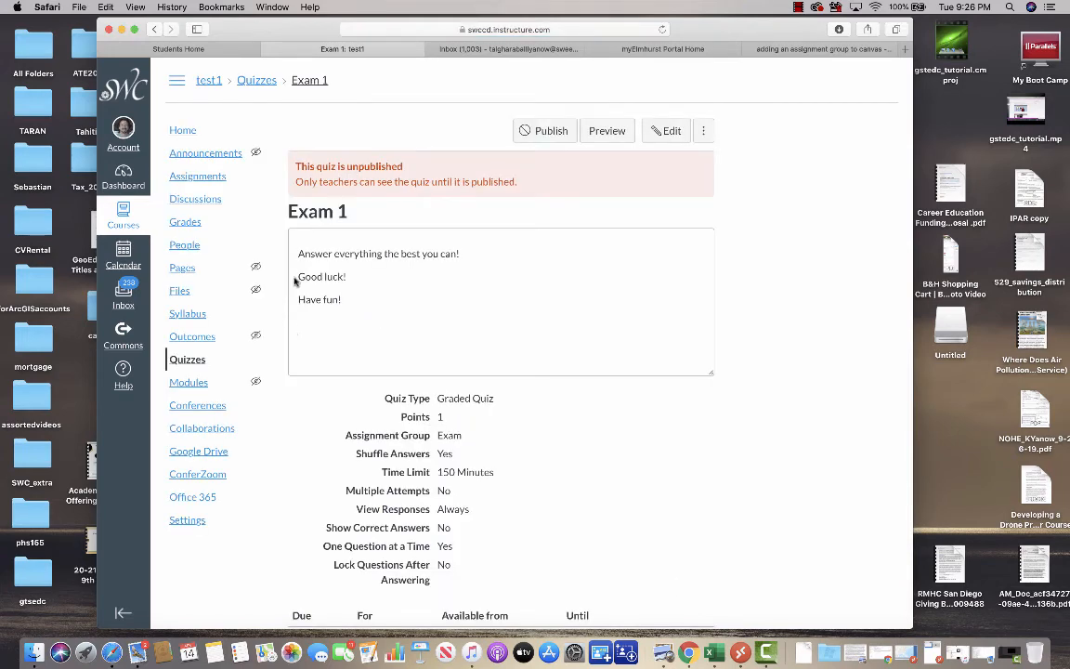
left_click(189, 363)
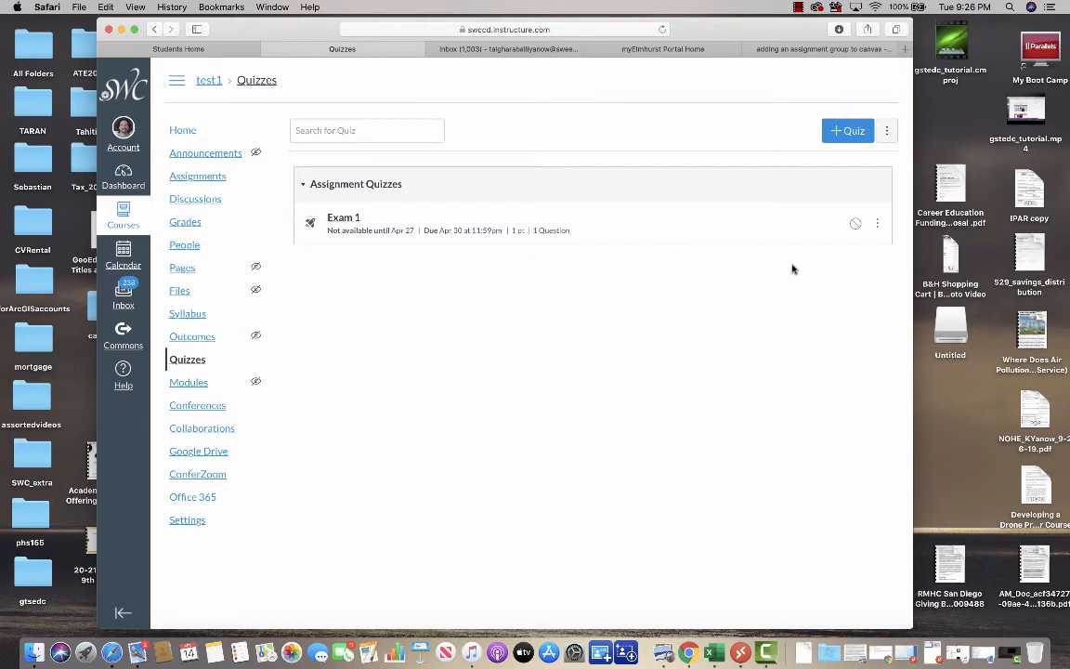
left_click(855, 224)
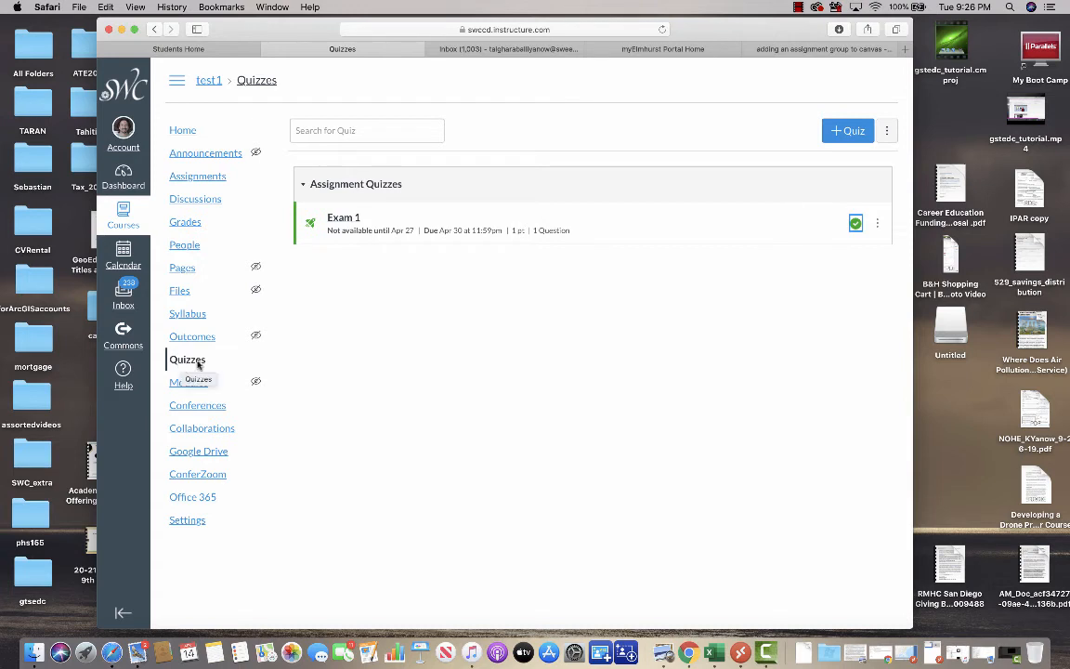
Step: Create a module named "Finals Week Module" in the course and publish it
left_click(190, 384)
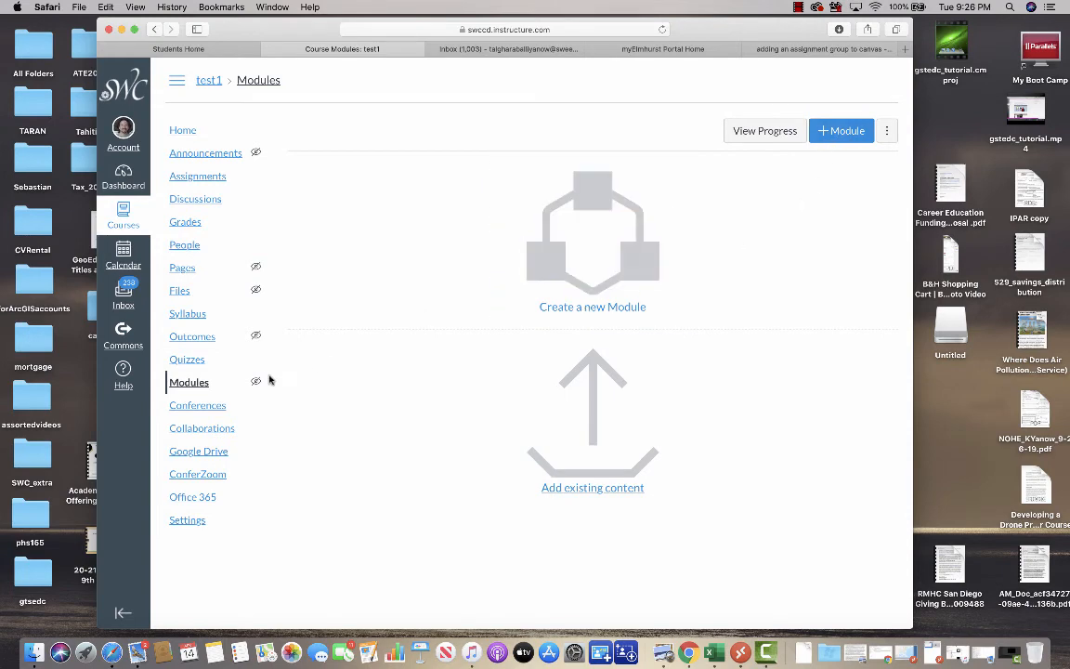
left_click(833, 130)
left_click(470, 284)
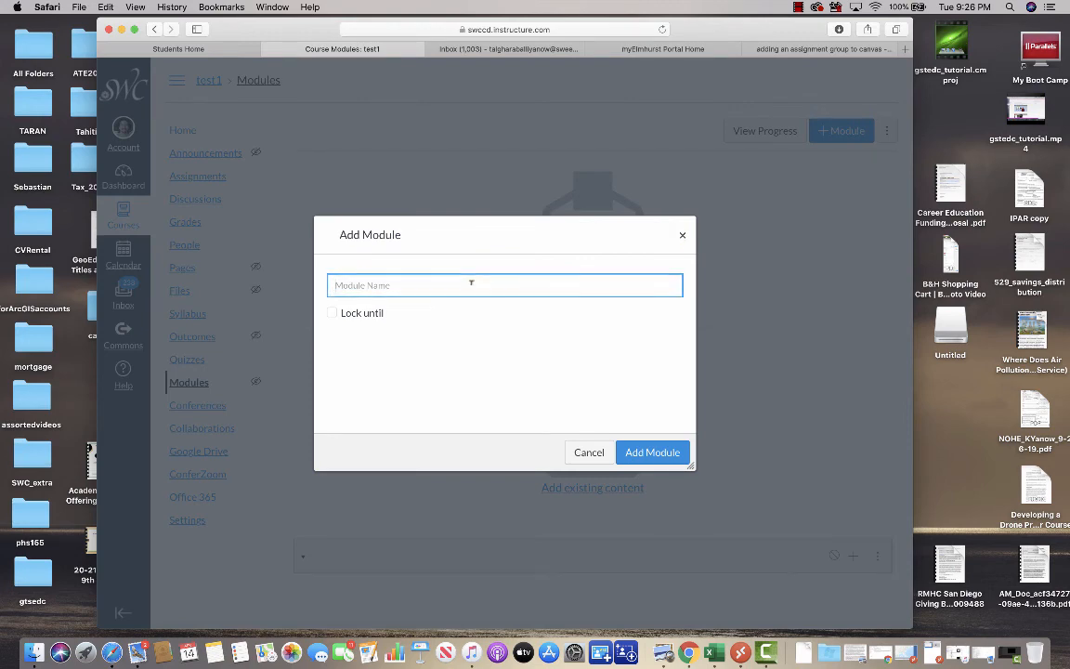
type("Finals Week Module")
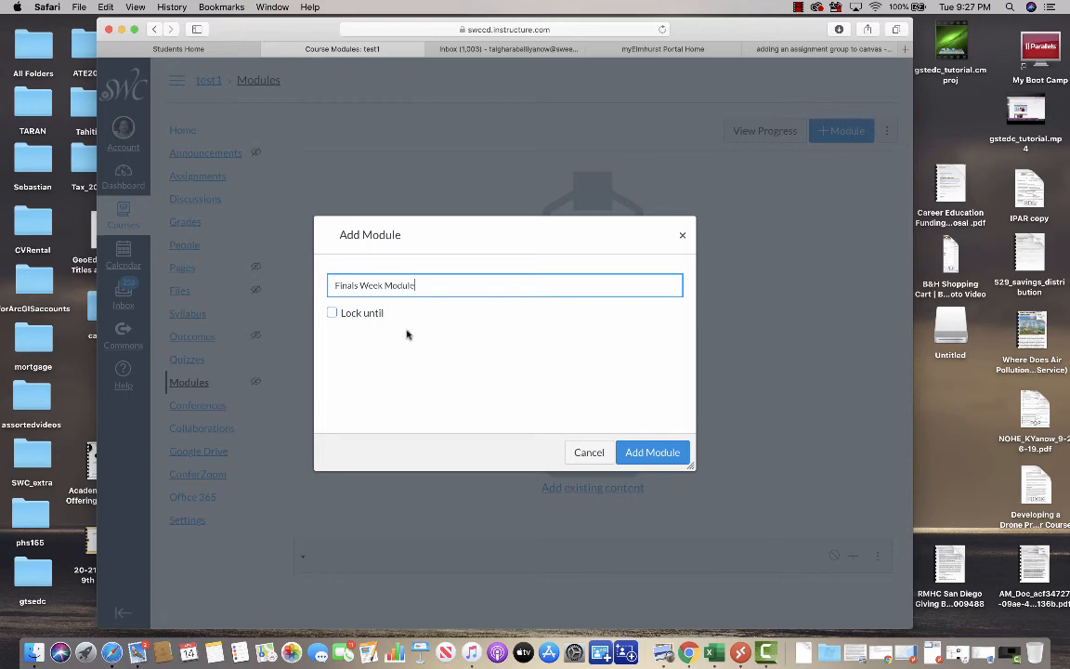
left_click(632, 453)
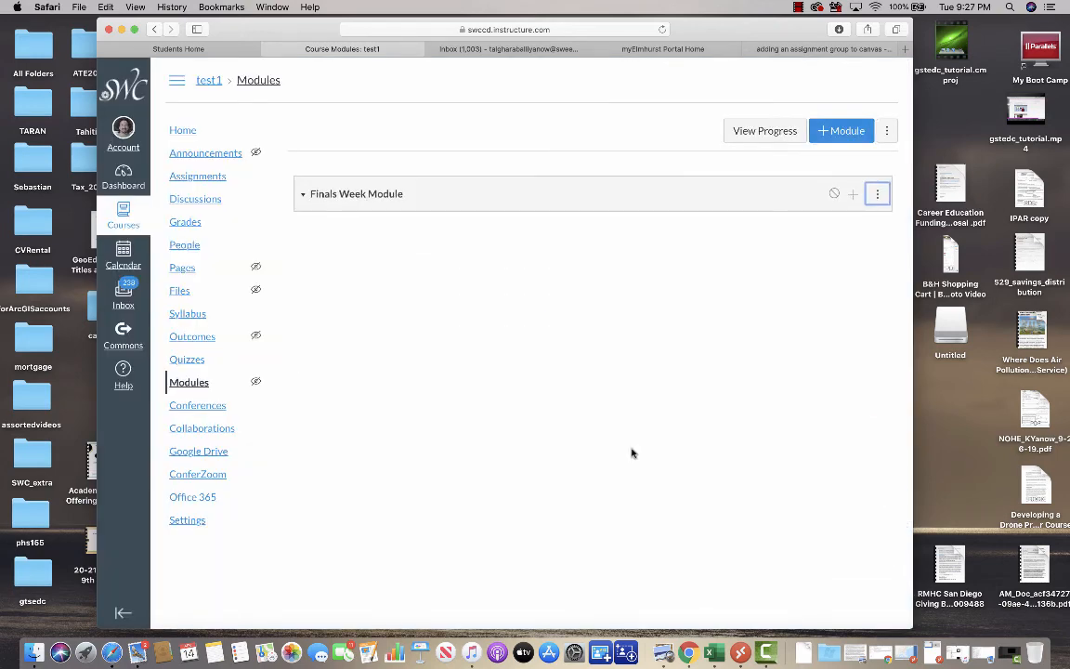
left_click(834, 195)
Step: Add the existing quiz Exam 1 to the Finals Week Module without indentation
left_click(853, 195)
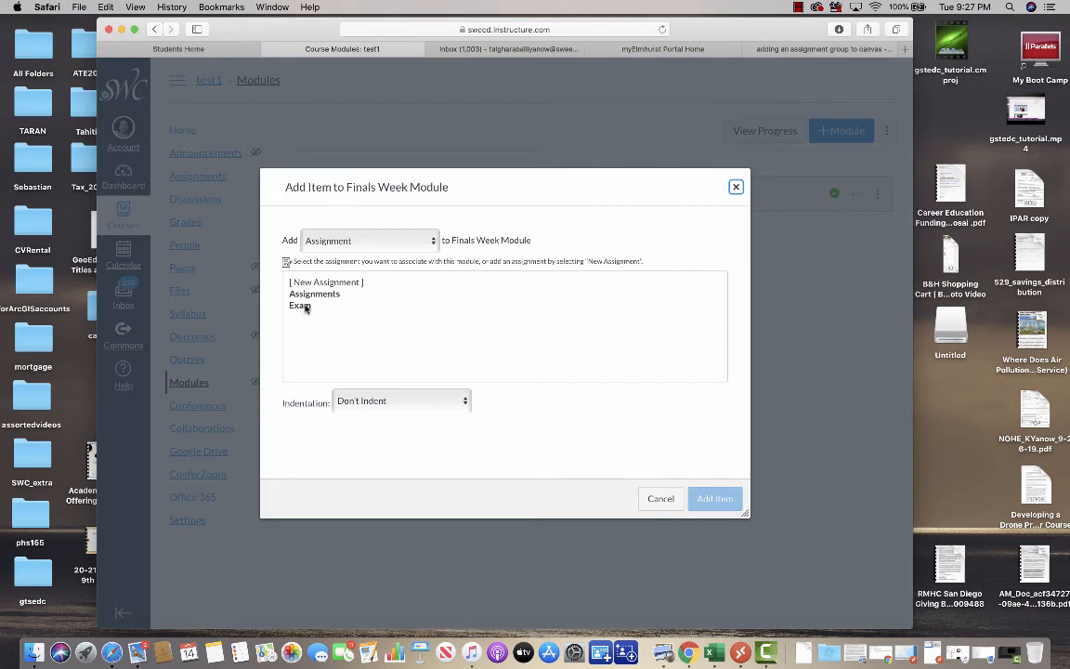
left_click(433, 241)
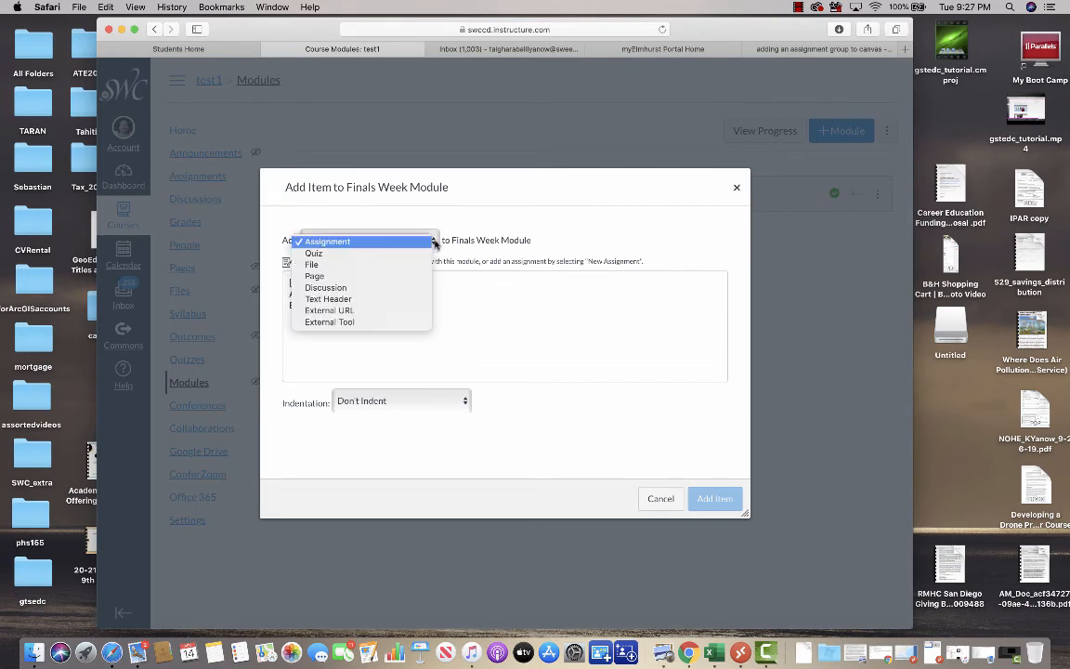
left_click(435, 242)
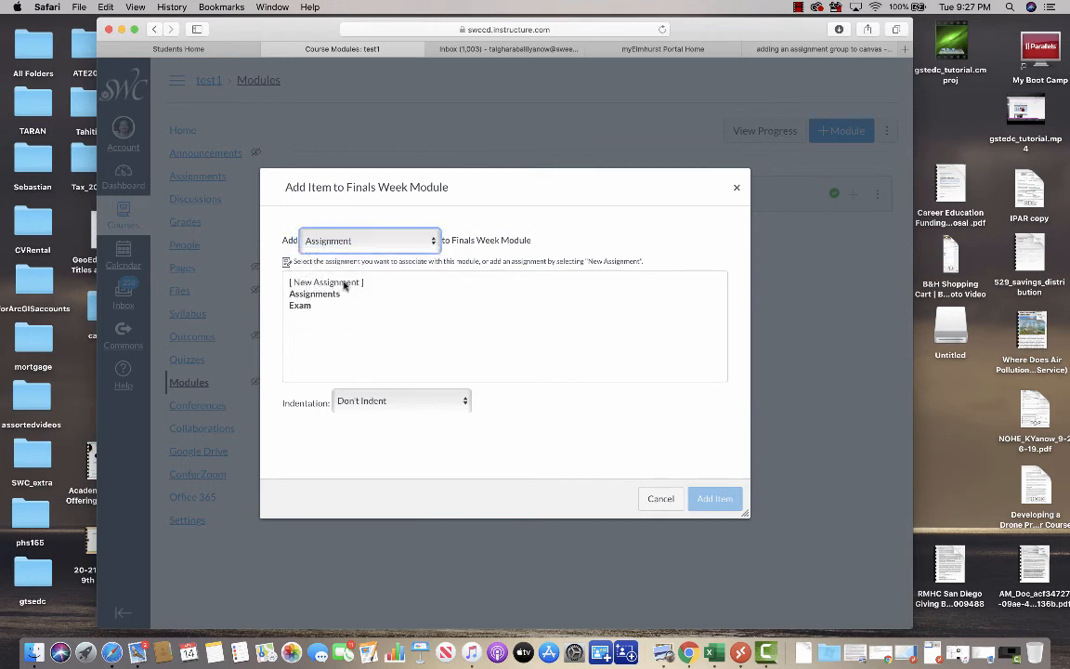
left_click(433, 241)
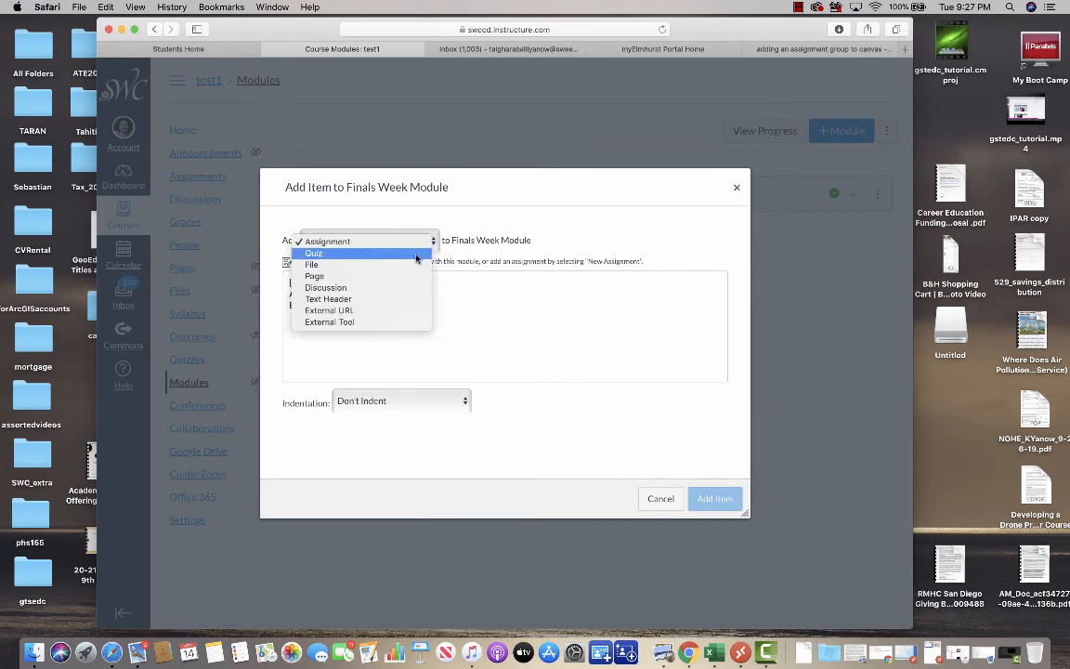
left_click(416, 254)
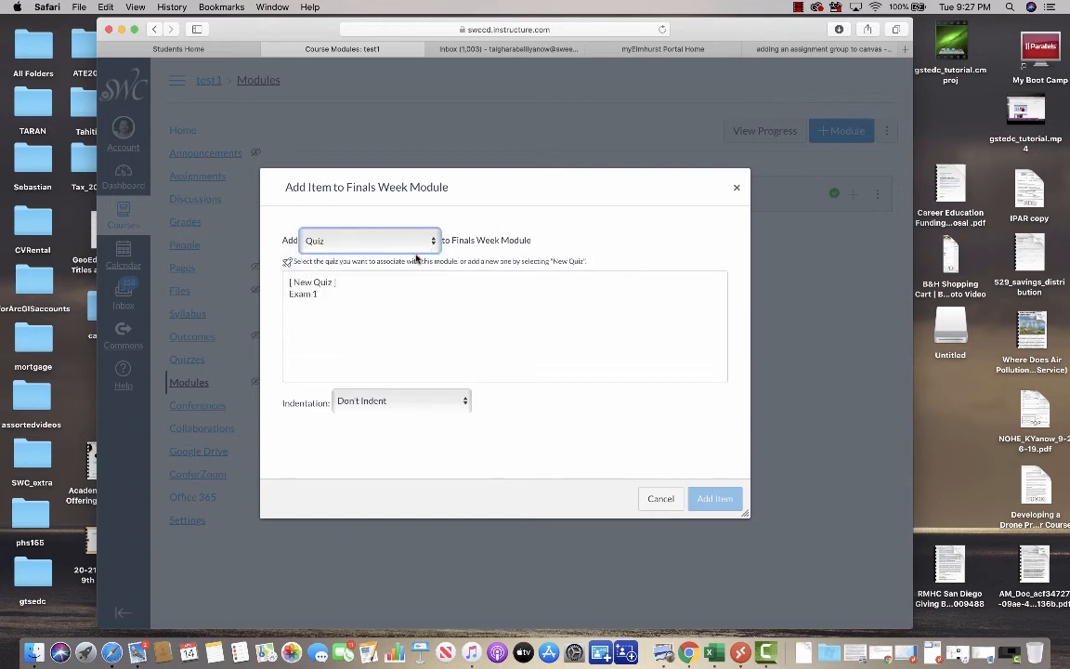
left_click(304, 294)
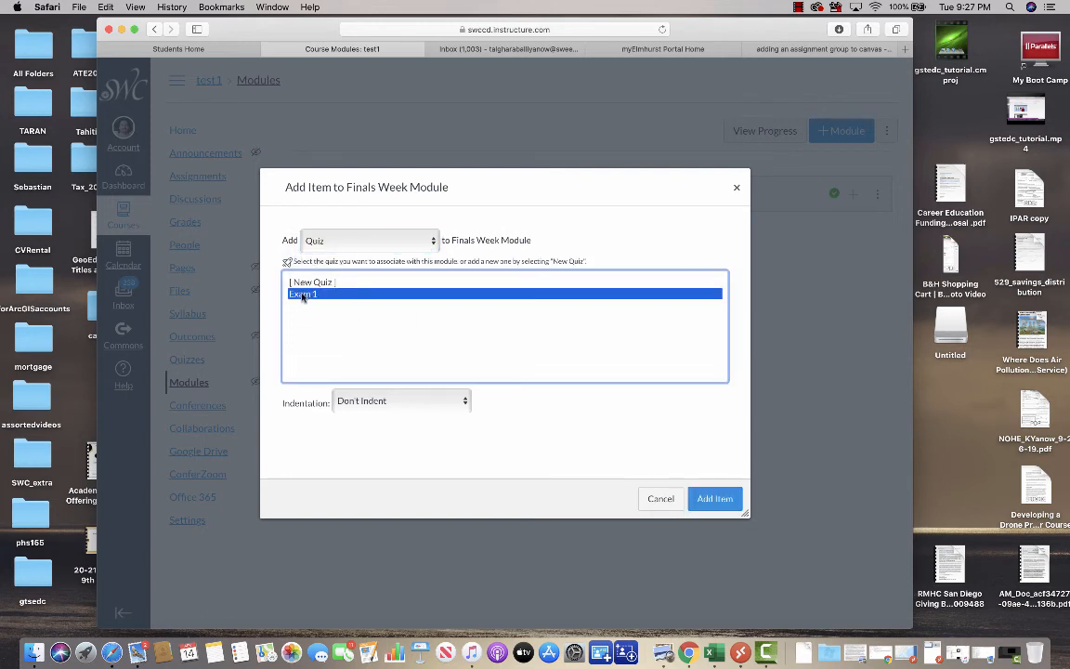
left_click(712, 498)
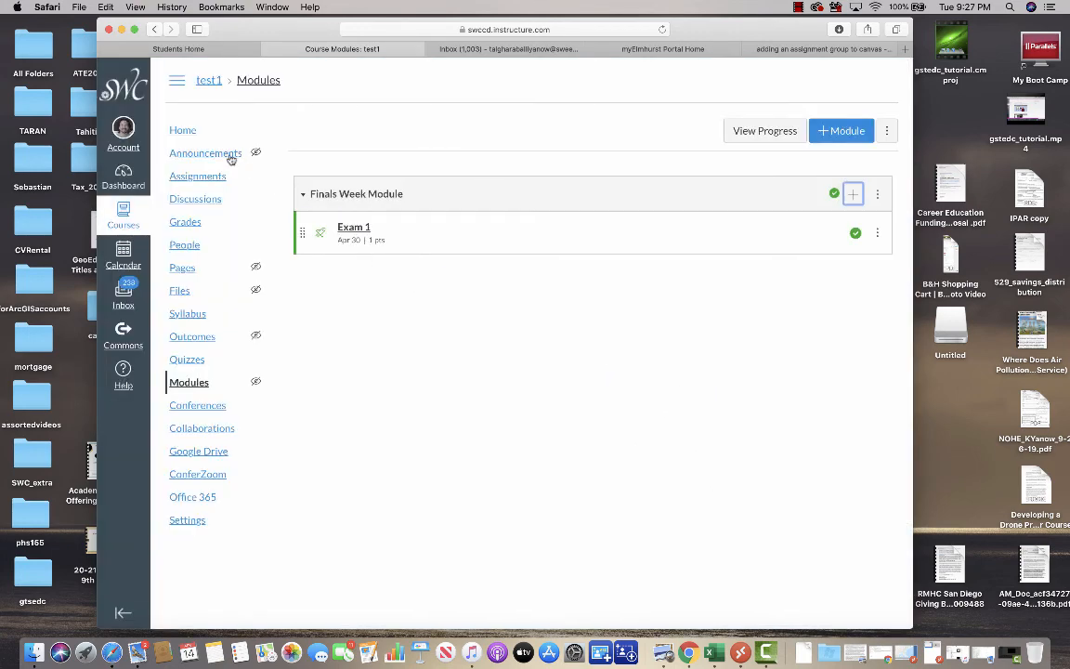
Step: Review the course home page and announcements, and return to the list of modules
left_click(185, 129)
left_click(183, 133)
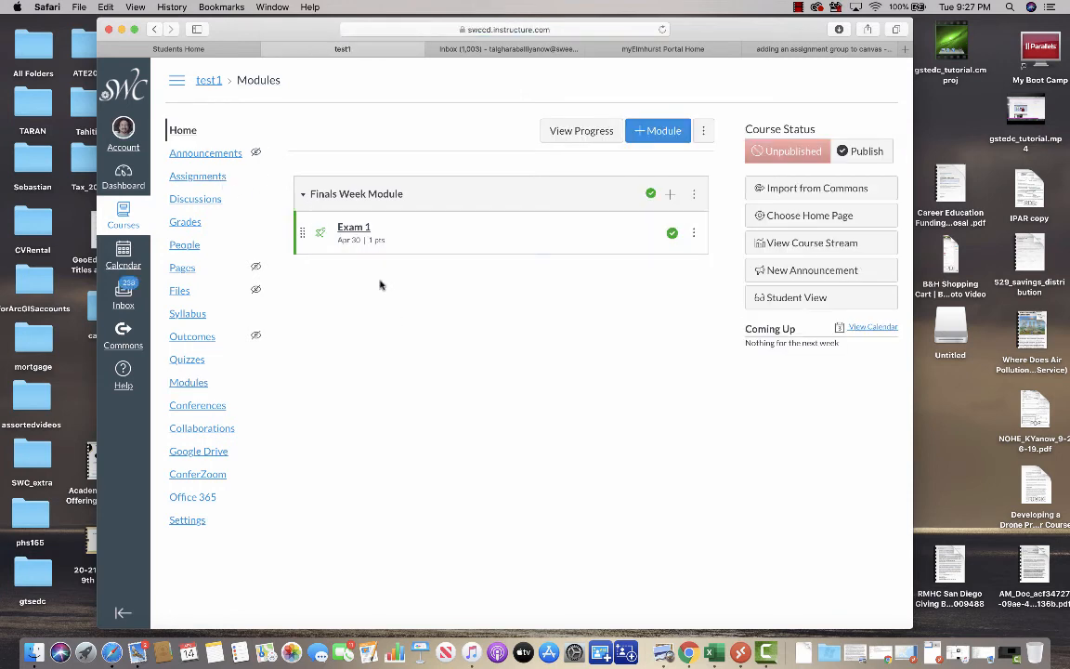
left_click(198, 159)
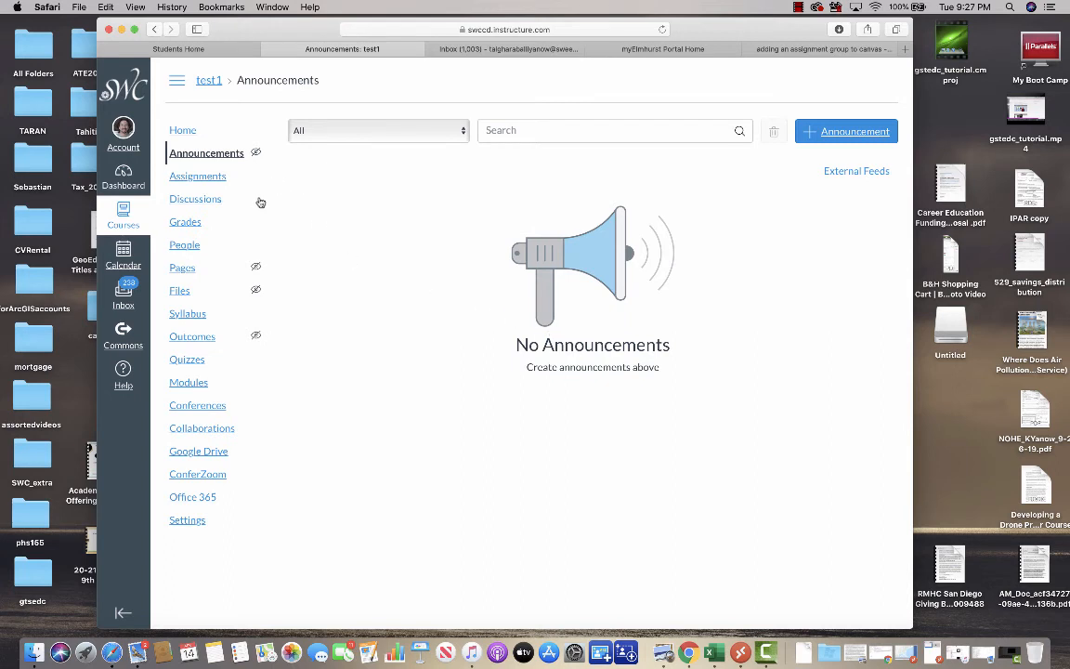
left_click(192, 384)
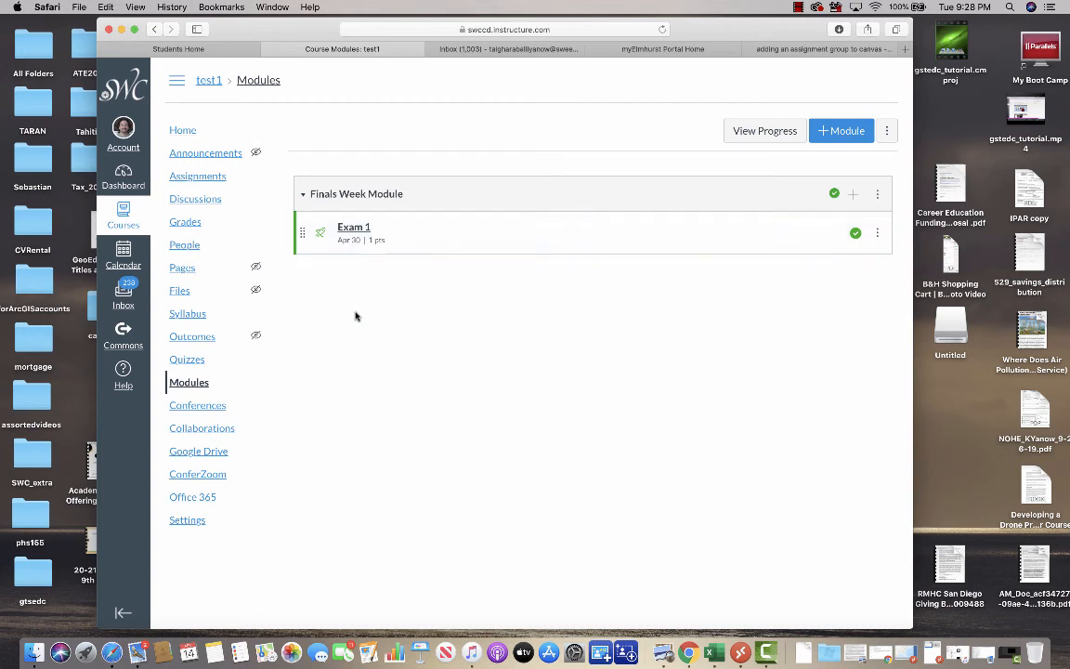
Step: Open the test student's extension settings in the moderation page of the quiz Exam 1
left_click(189, 359)
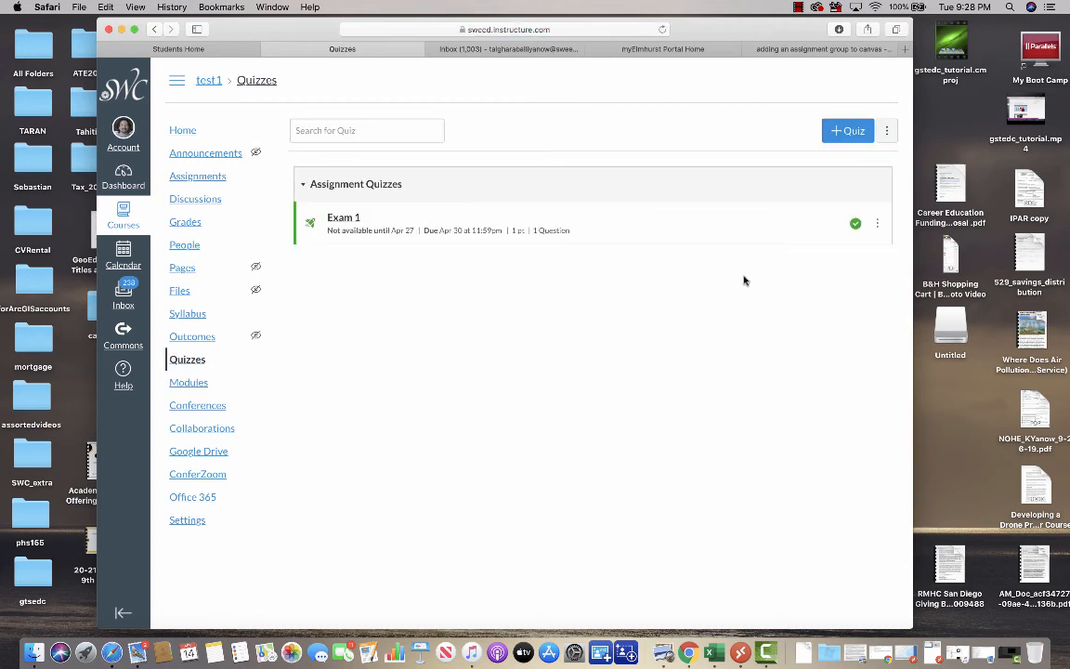
left_click(877, 226)
left_click(878, 224)
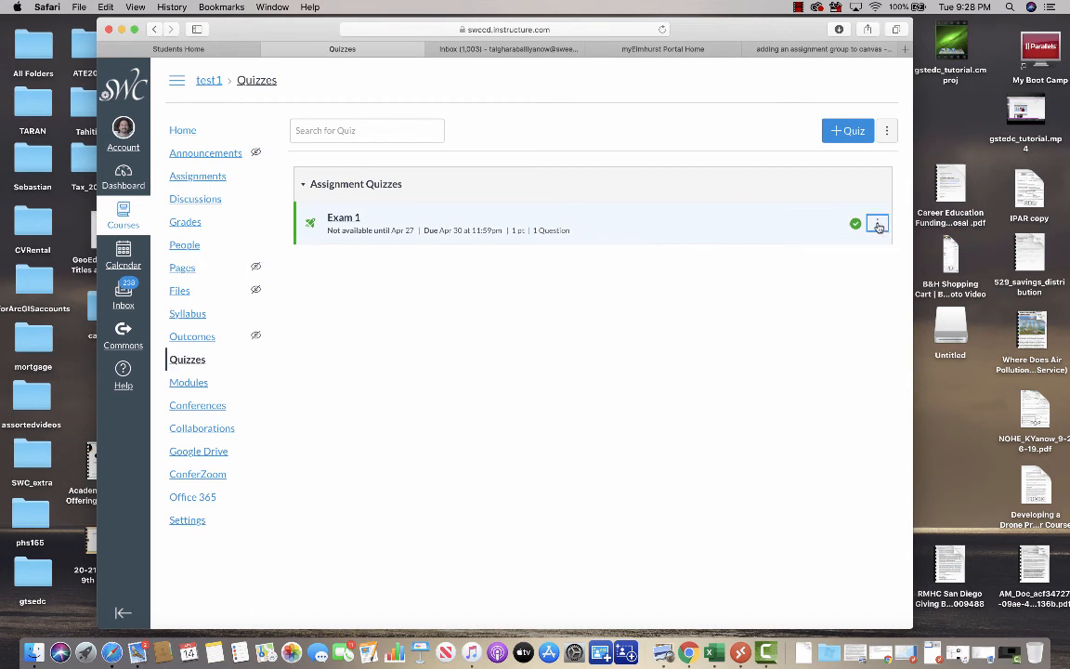
left_click(336, 217)
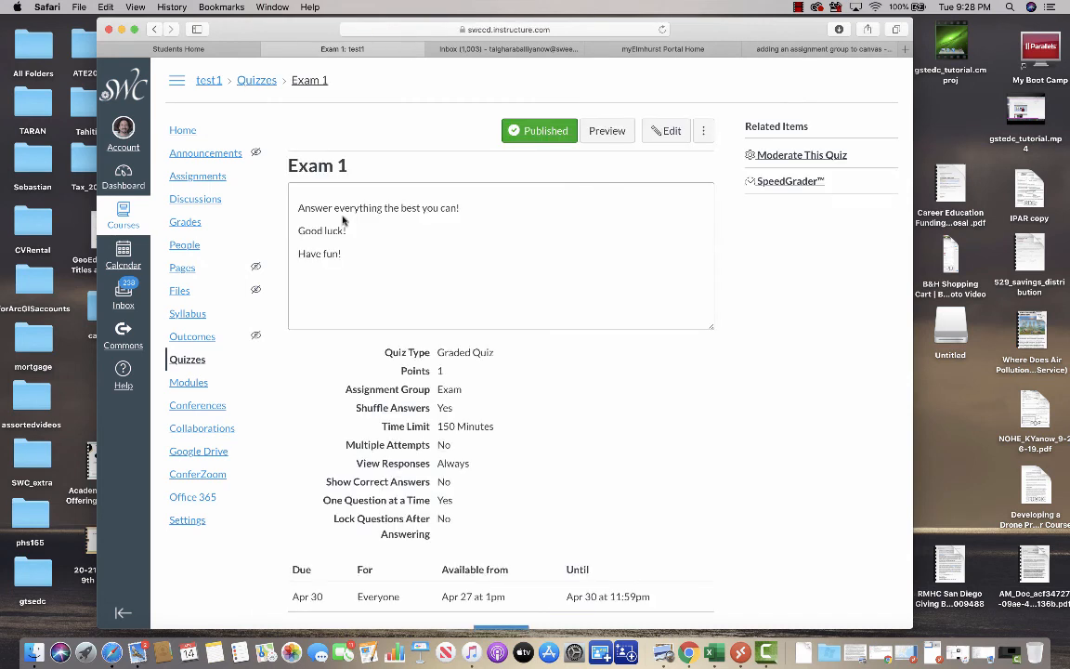
left_click(795, 157)
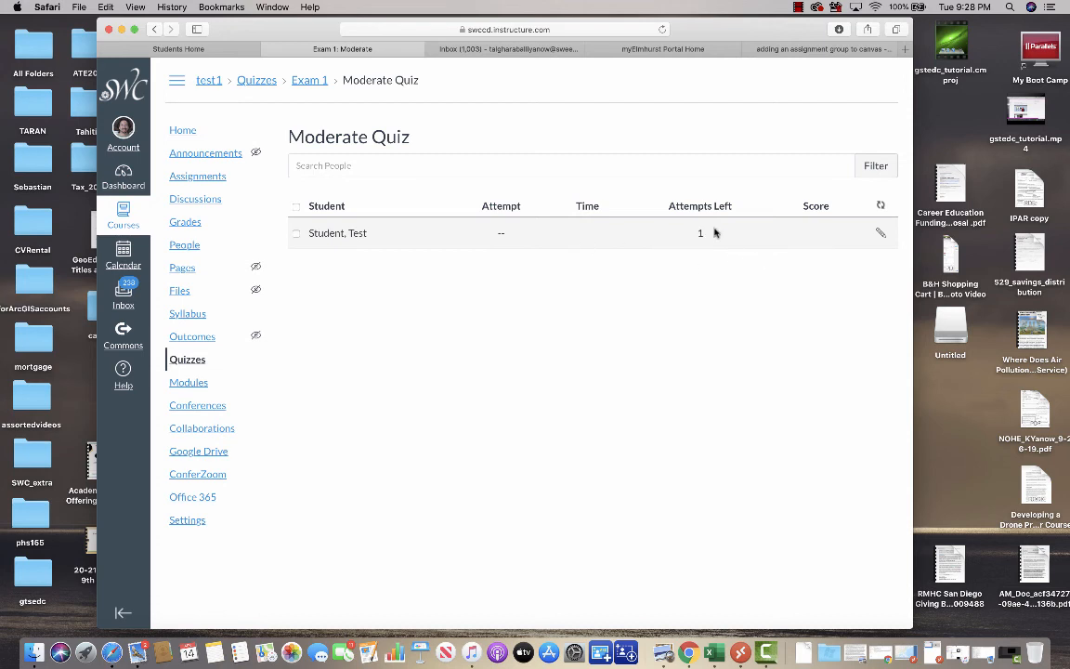
left_click(880, 234)
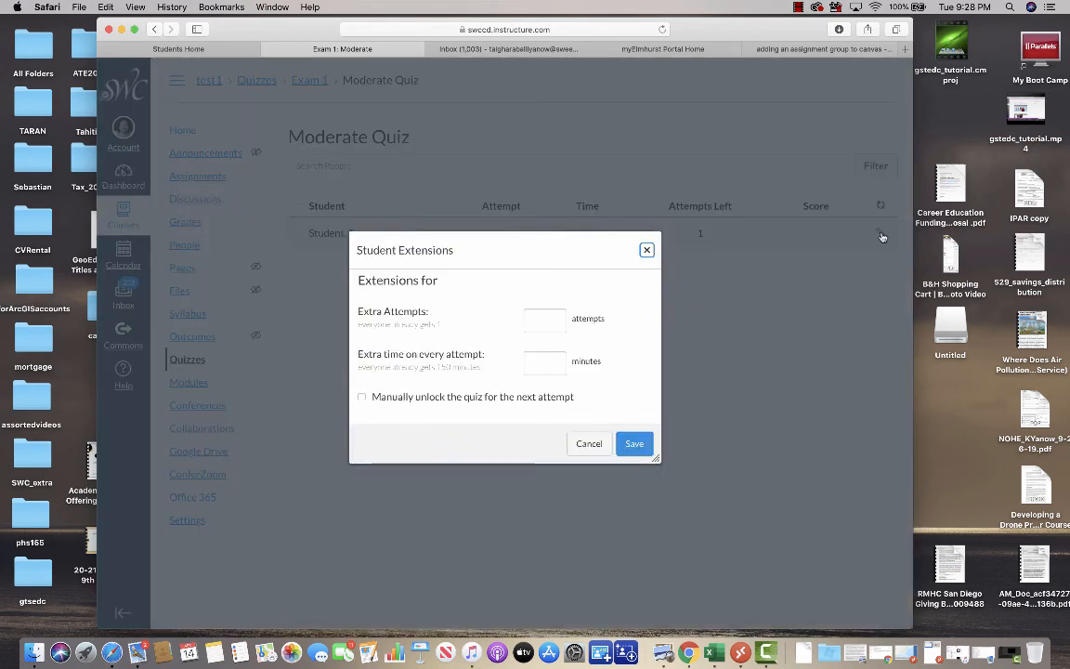
left_click(553, 317)
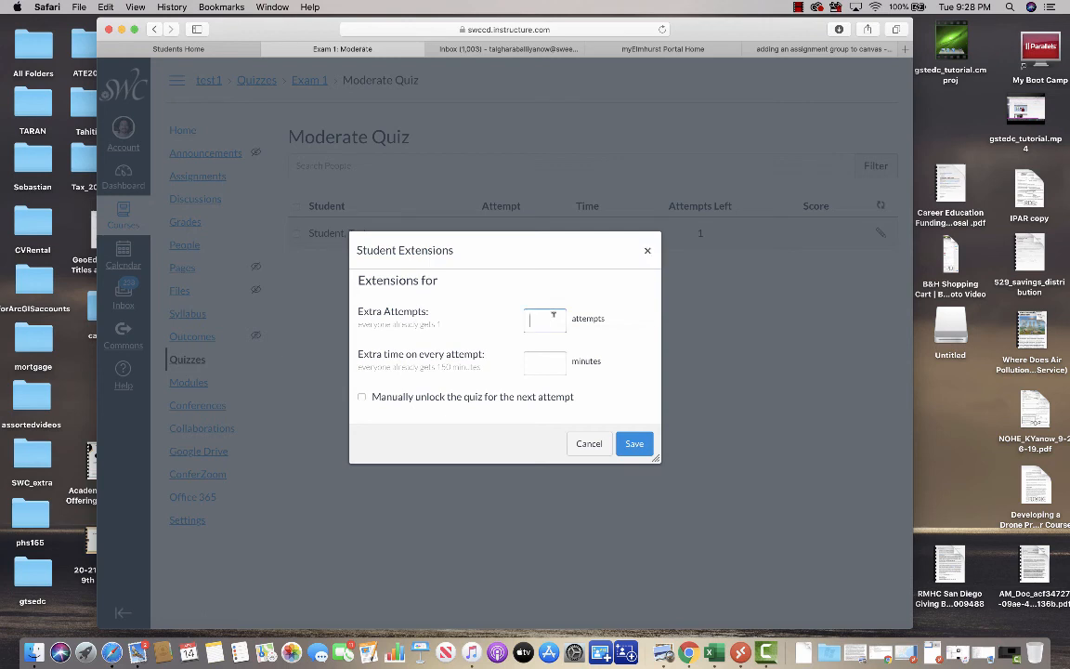
type("2")
key("BackSpace")
Step: Give the test student 75 extra minutes on every attempt of Exam 1 and save the extension
left_click(553, 362)
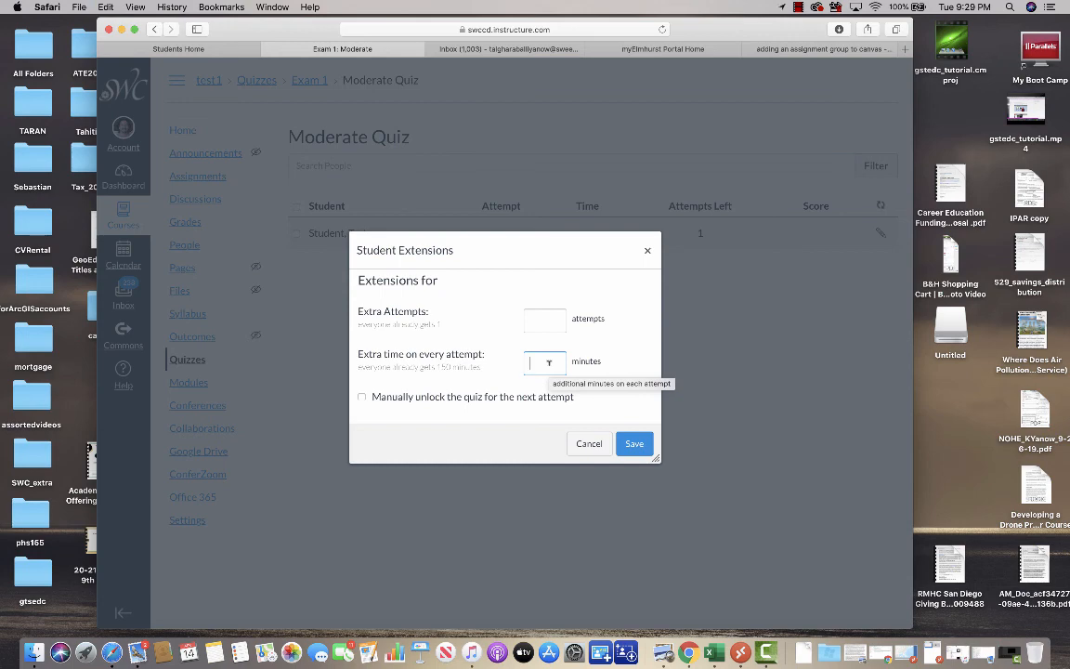
type("225")
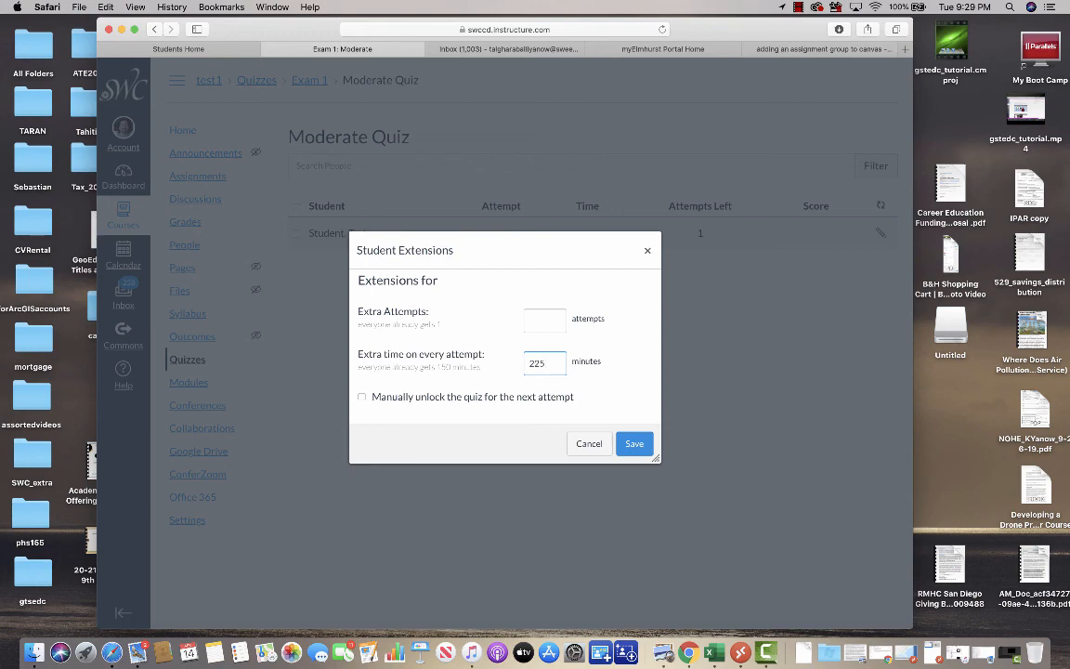
key("BackSpace")
key("BackSpace")
key("BackSpace")
type("75")
left_click(634, 444)
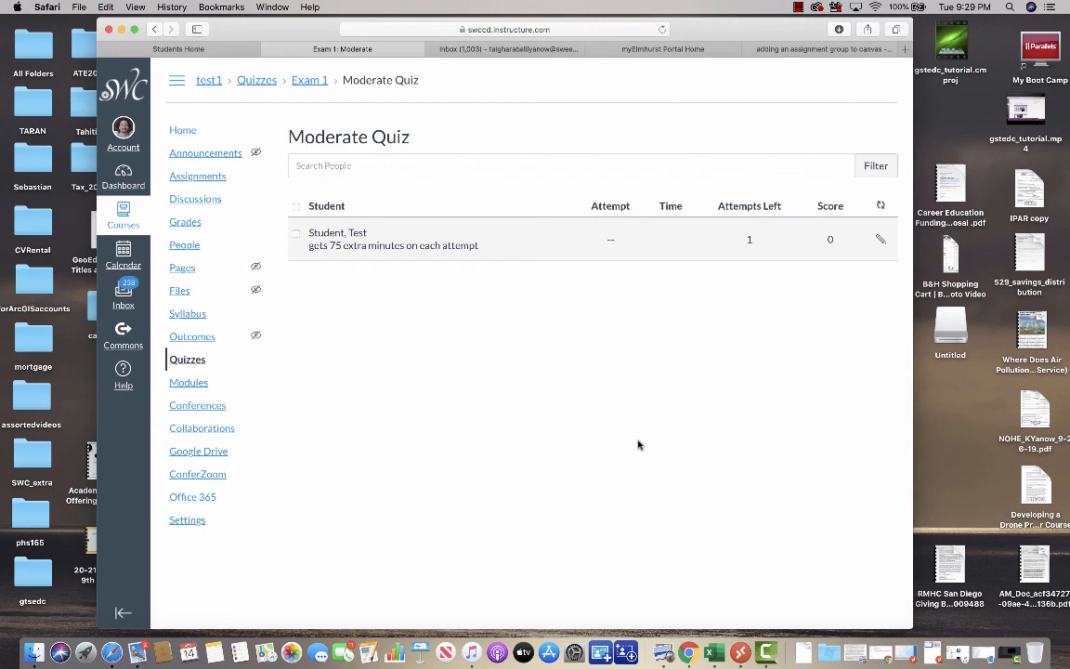